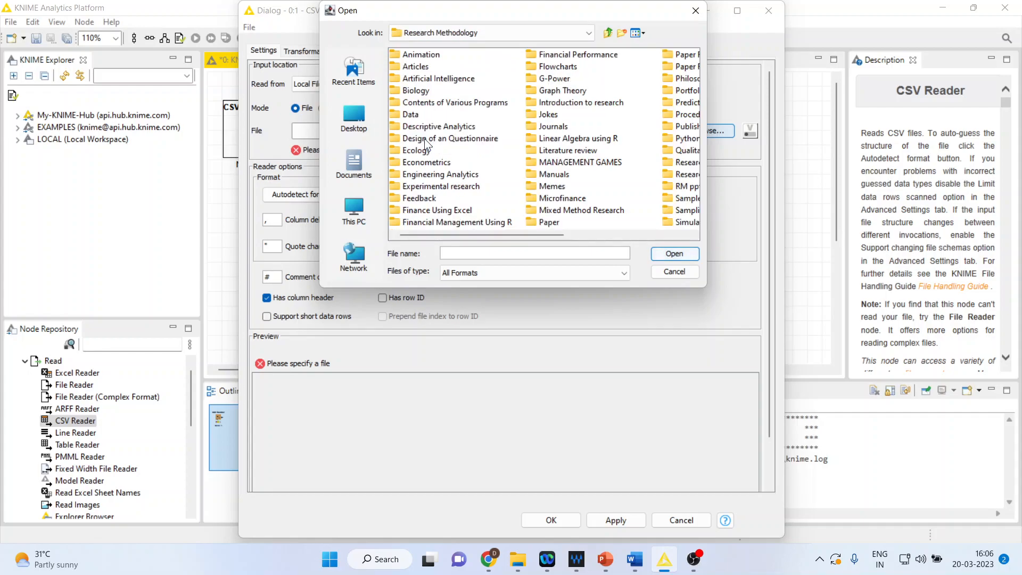
# Load heart1.csv from the Predictive Analytics\Knime\Data folder into the CSV Reader and execute the node.
pyautogui.doubleClick(665, 100)
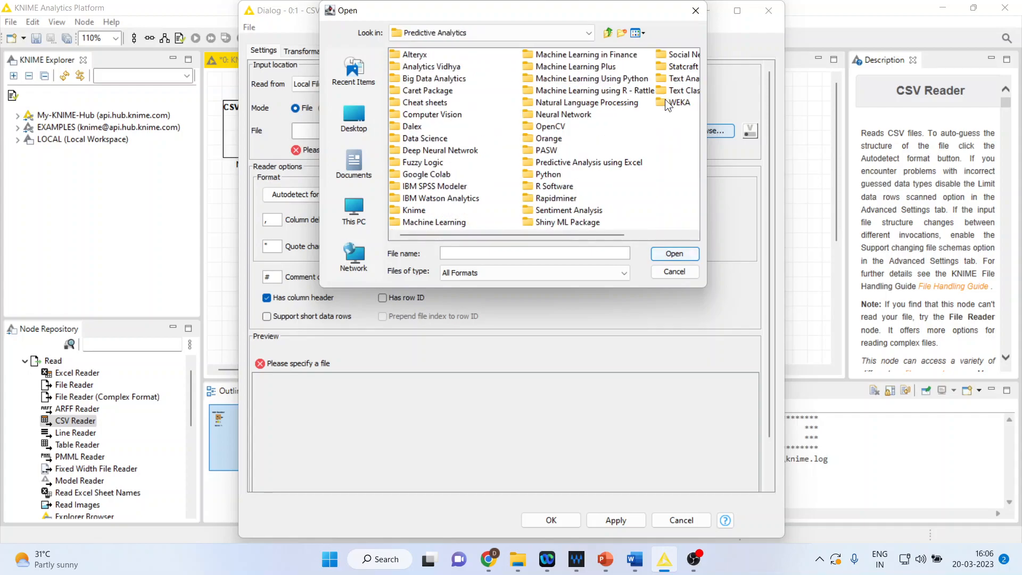
pyautogui.doubleClick(405, 210)
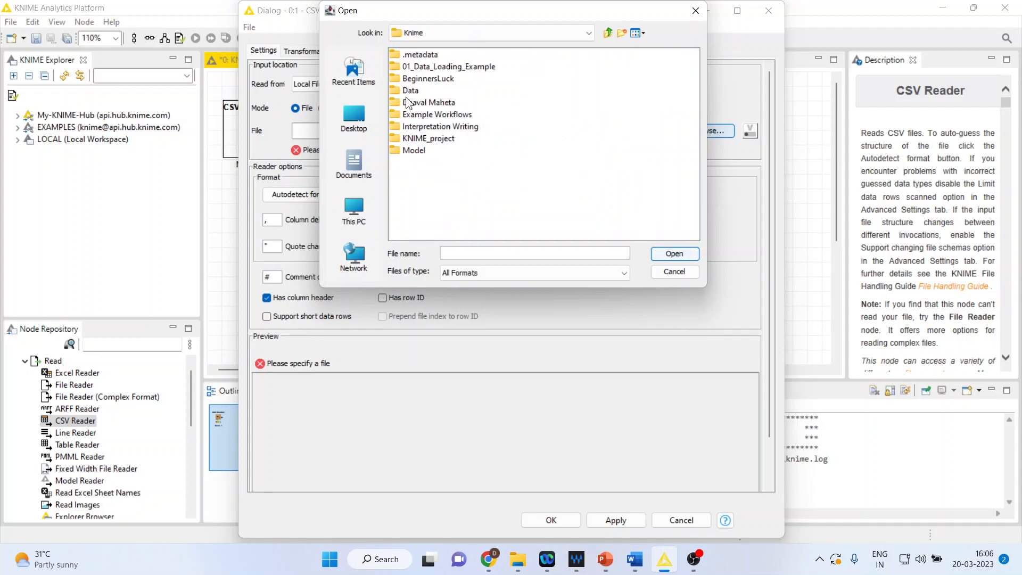
pyautogui.doubleClick(420, 89)
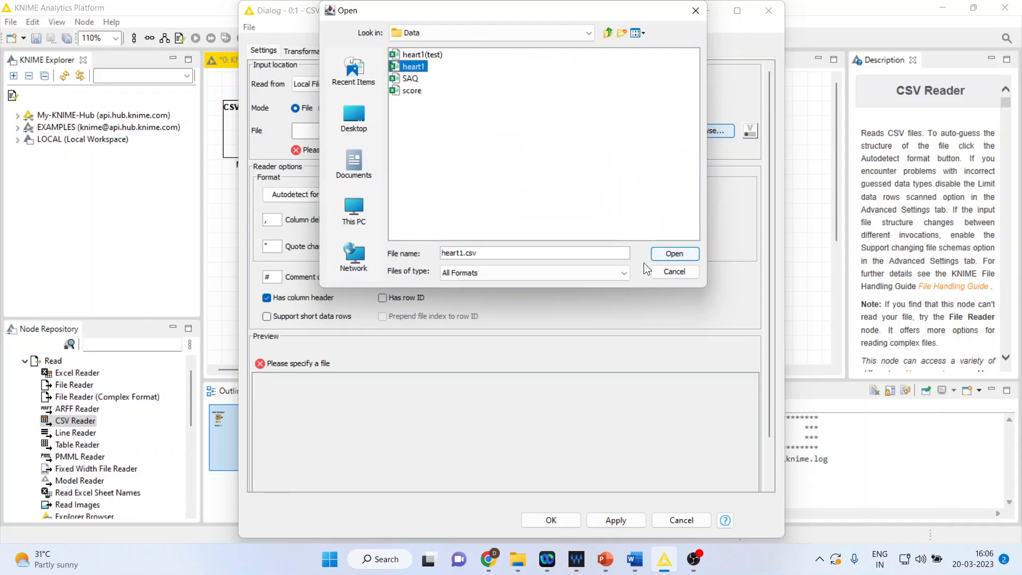
pyautogui.click(673, 253)
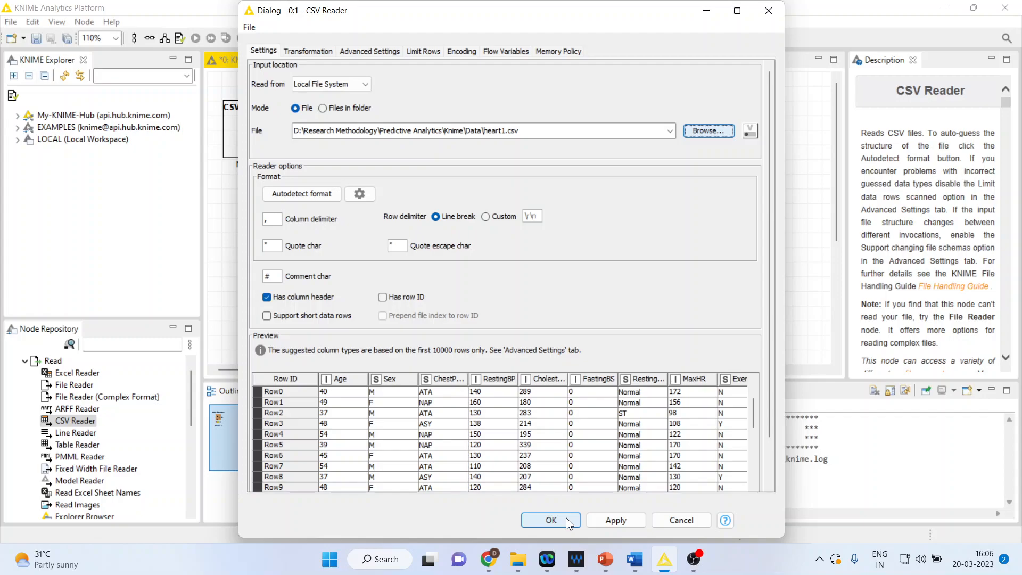
pyautogui.click(566, 519)
pyautogui.rightClick(252, 132)
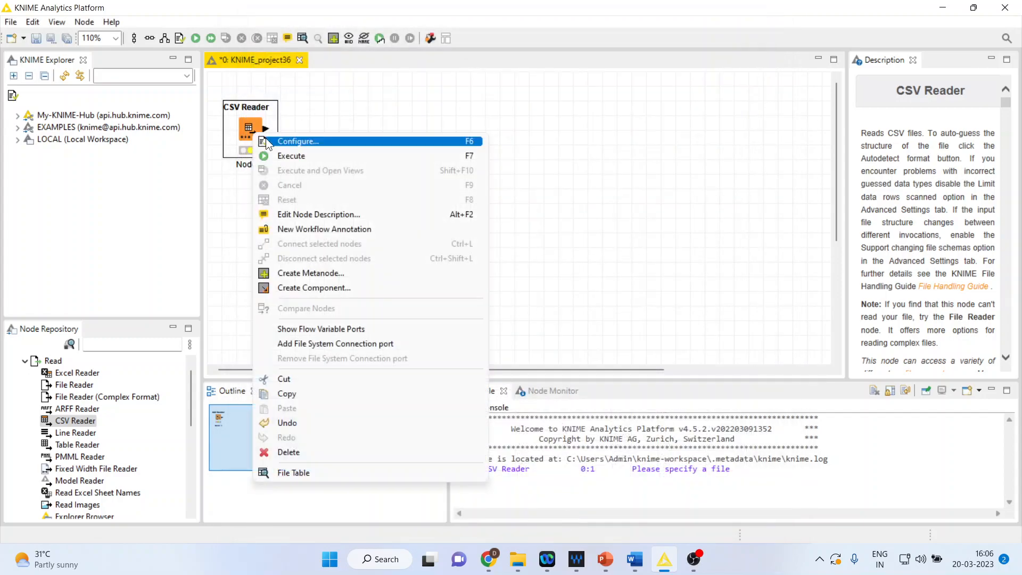
pyautogui.click(301, 156)
# Examine the CSV Reader's file table, checking the heart disease, age, resting BP, cholesterol and MaxHR columns.
pyautogui.rightClick(250, 134)
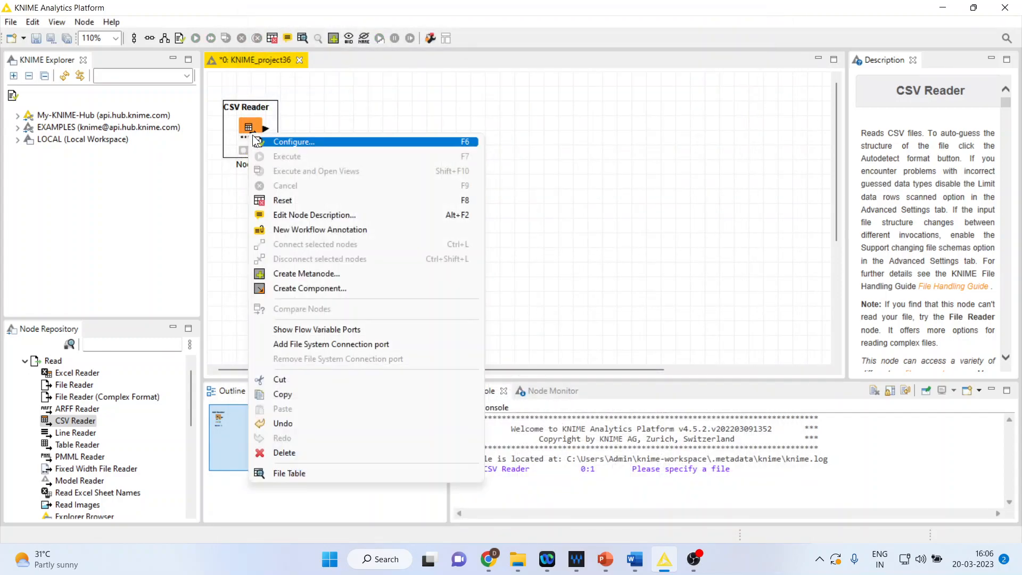
pyautogui.click(320, 475)
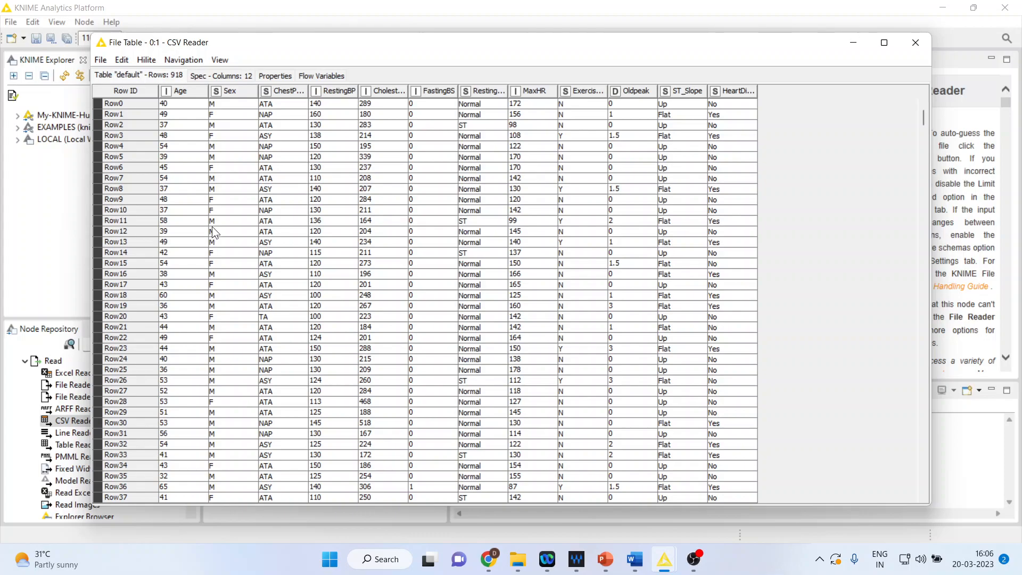
pyautogui.moveTo(719, 121); pyautogui.dragTo(729, 311)
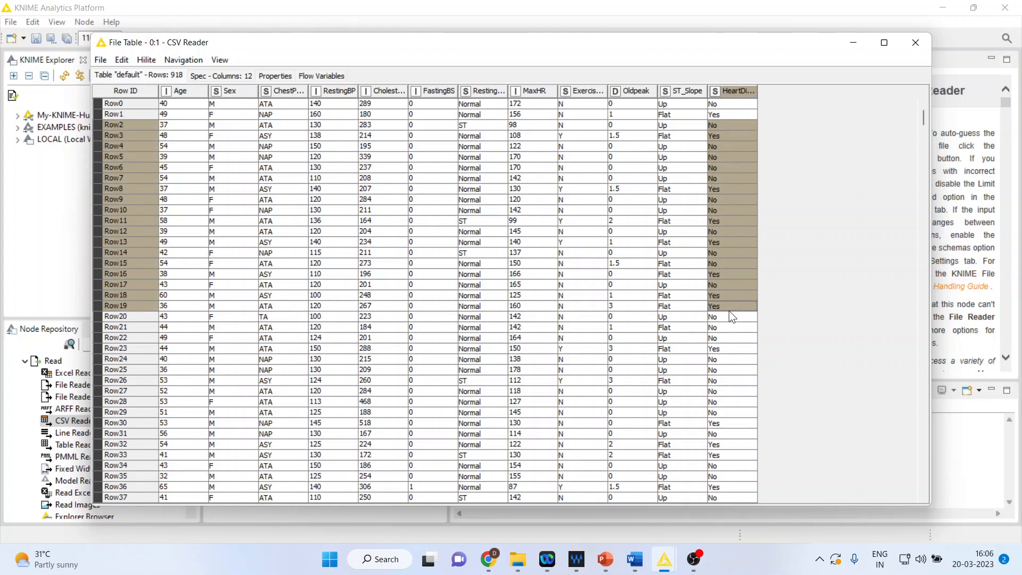
pyautogui.moveTo(187, 133); pyautogui.dragTo(209, 339)
pyautogui.moveTo(329, 145); pyautogui.dragTo(341, 327)
pyautogui.moveTo(377, 124); pyautogui.dragTo(387, 336)
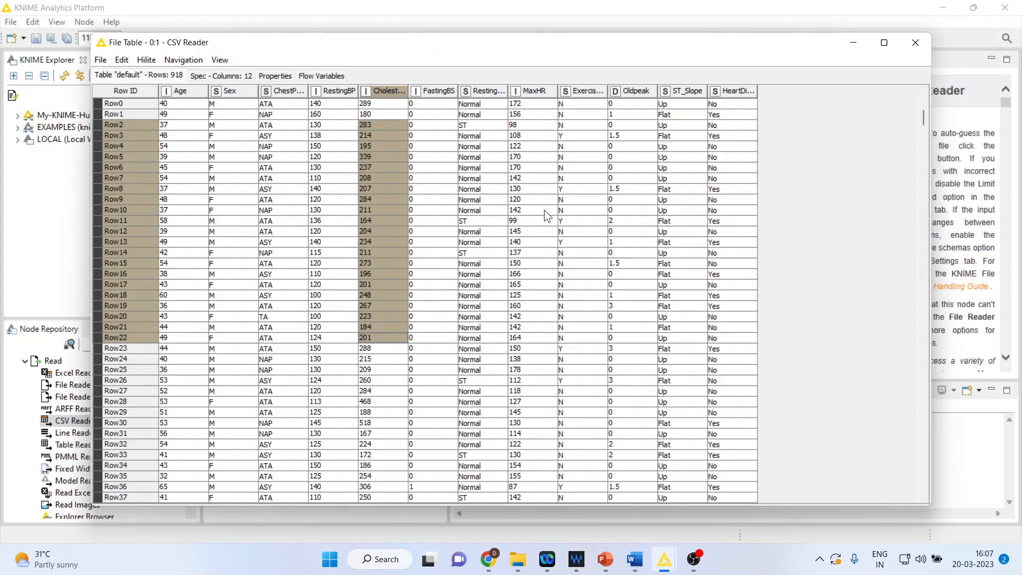
pyautogui.moveTo(529, 149); pyautogui.dragTo(523, 328)
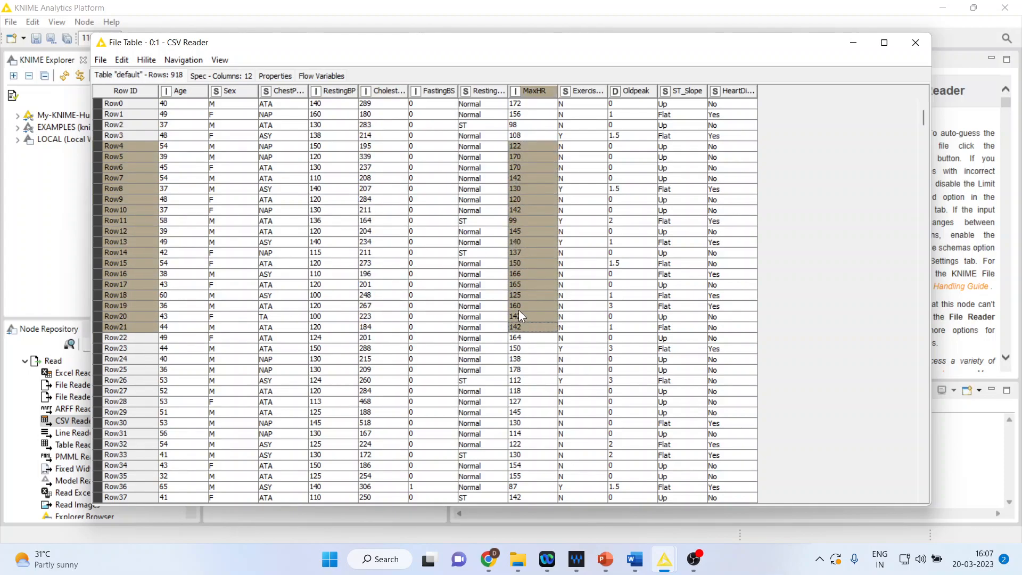
pyautogui.click(916, 46)
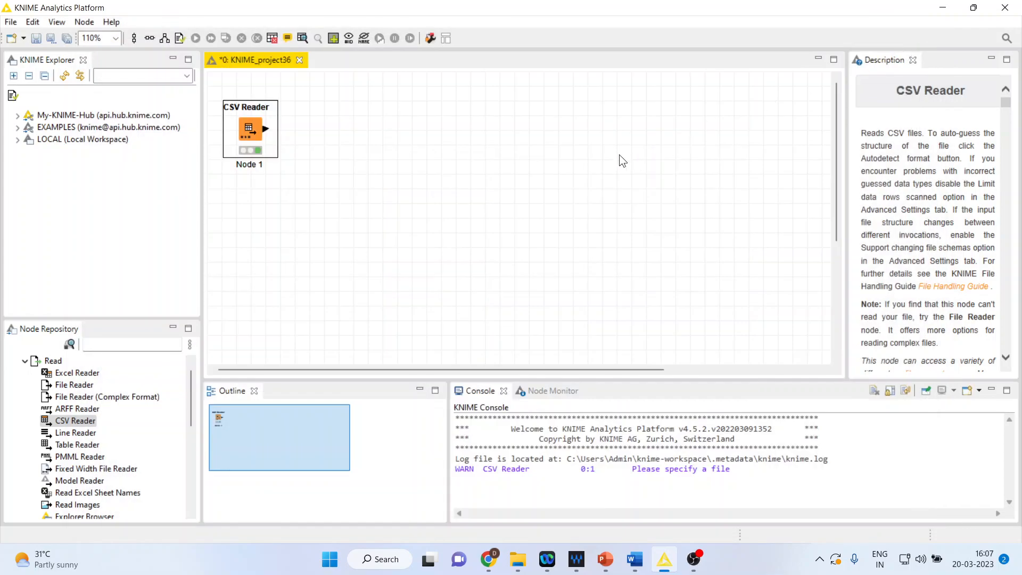
# Find the Normalizer node in the node repository and add it to the workflow, connected to the CSV Reader.
pyautogui.click(100, 345)
pyautogui.write('norma')
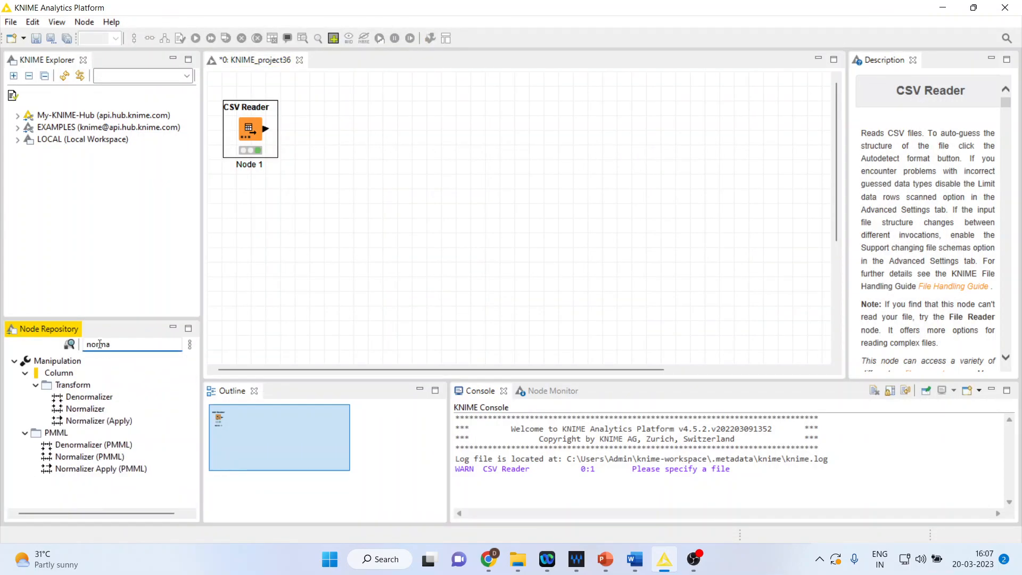
pyautogui.doubleClick(110, 411)
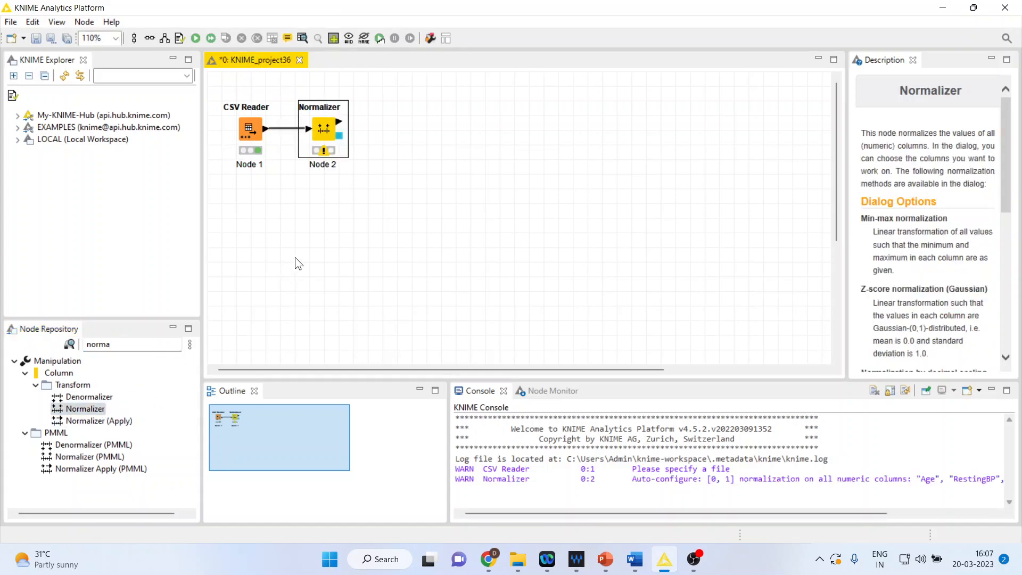
# Exclude Oldpeak and FastingBS from the Normalizer's columns and execute the node.
pyautogui.rightClick(330, 126)
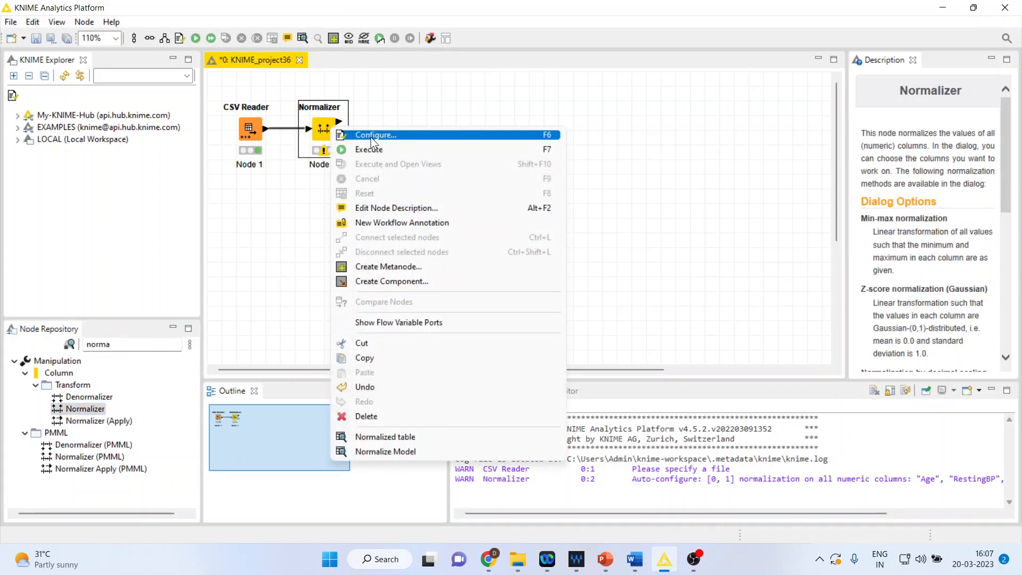
pyautogui.click(371, 135)
pyautogui.click(565, 255)
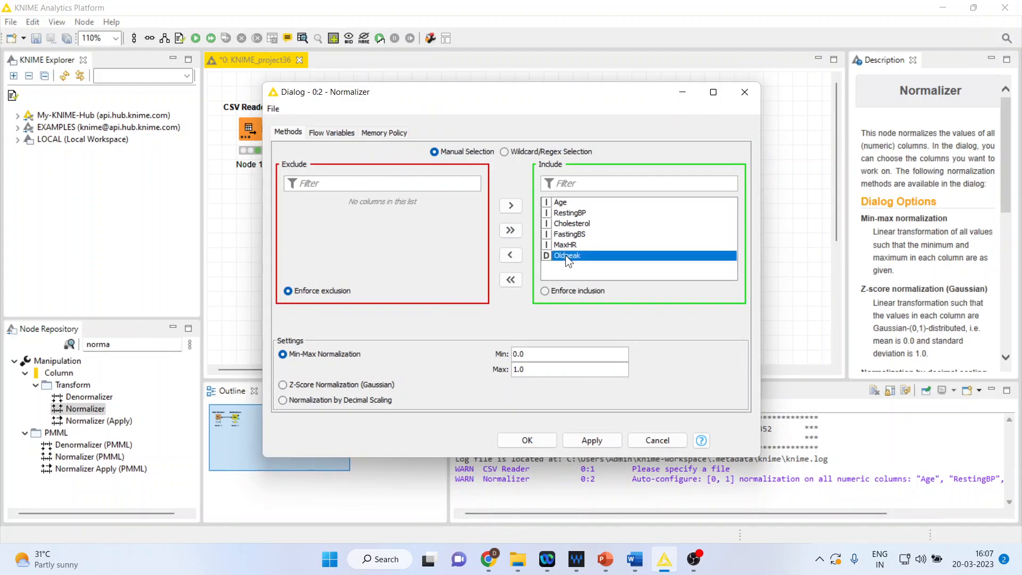
pyautogui.click(510, 254)
pyautogui.click(566, 234)
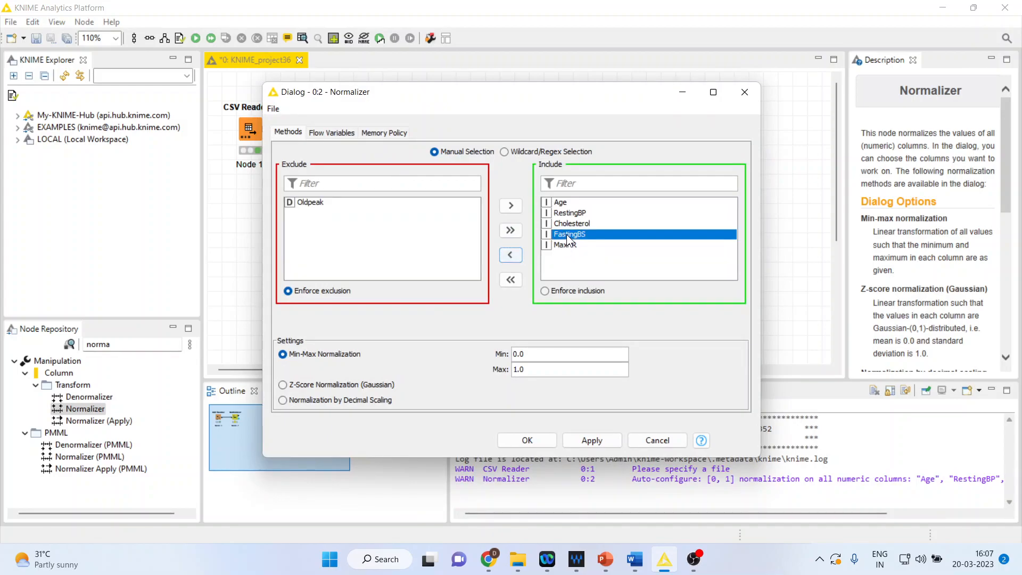
pyautogui.click(511, 255)
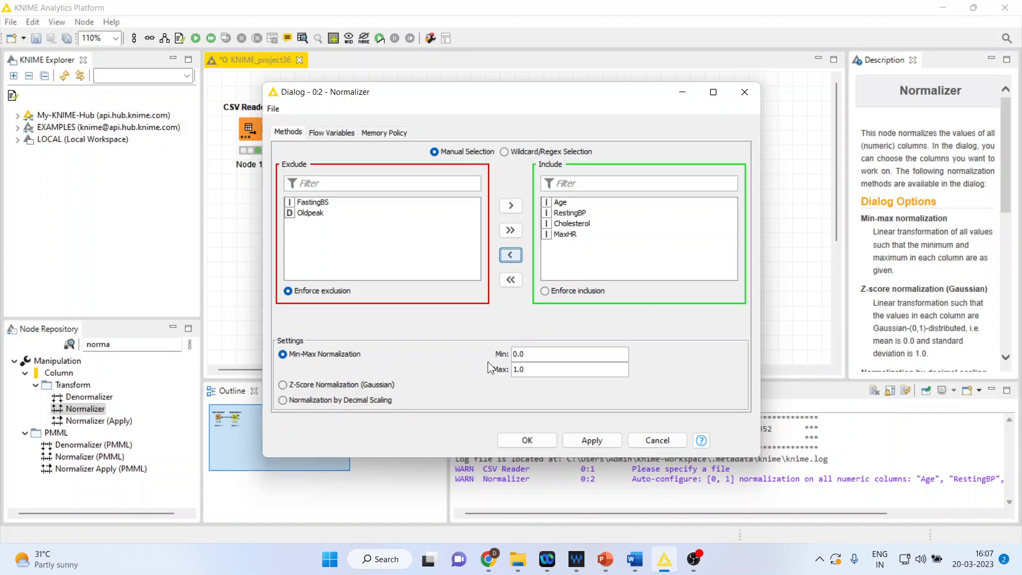
pyautogui.click(542, 440)
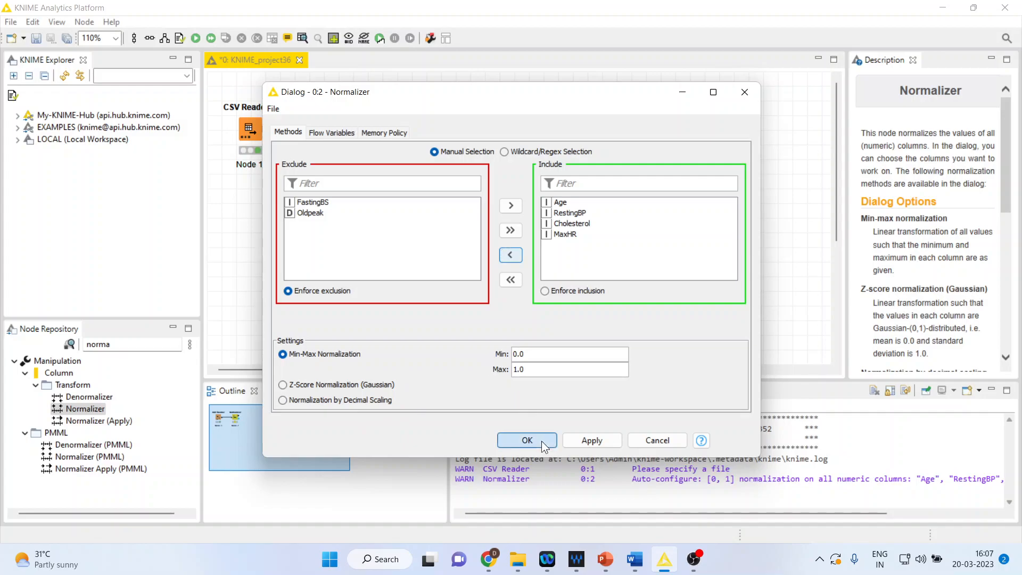
pyautogui.rightClick(327, 131)
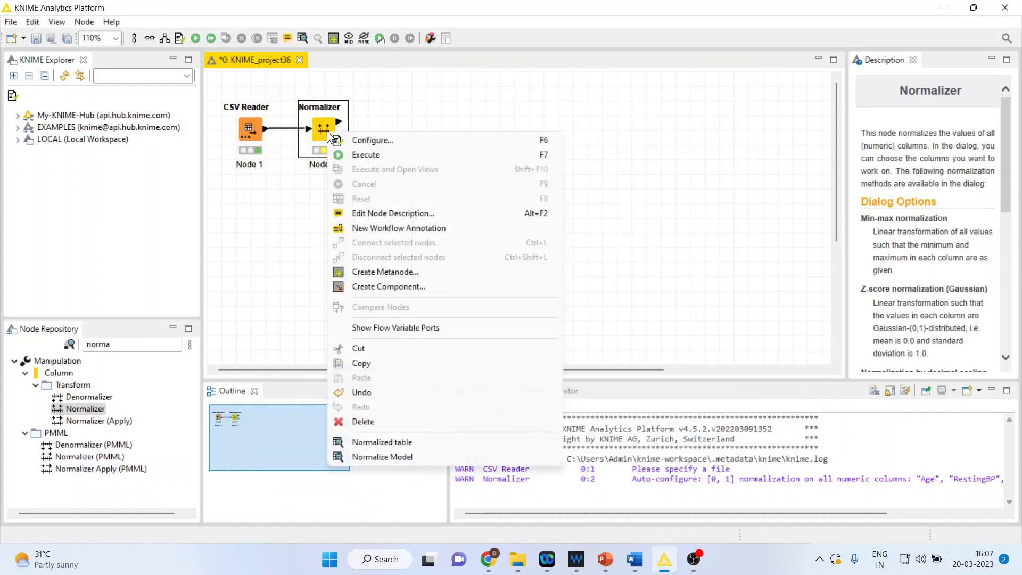
pyautogui.click(361, 154)
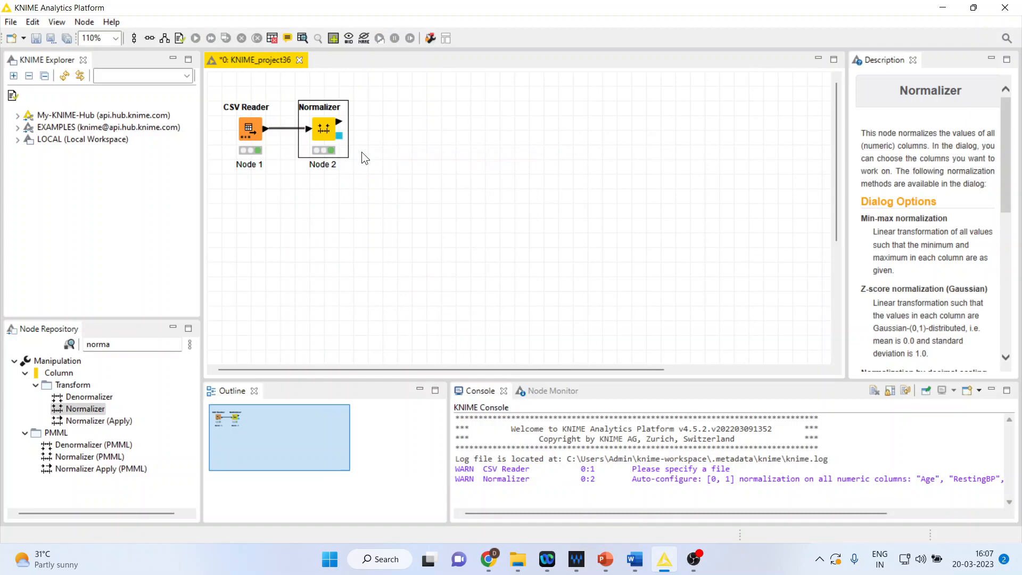
# Move the CSV Reader and Normalizer nodes lower on the canvas, keeping them aligned in one row.
pyautogui.click(246, 136)
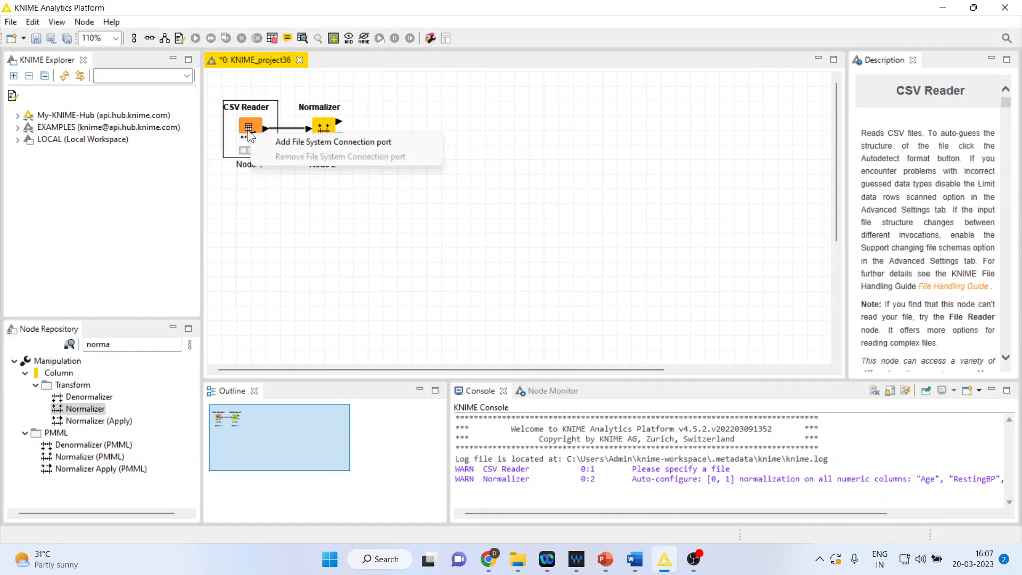
pyautogui.click(255, 123)
pyautogui.moveTo(254, 123); pyautogui.dragTo(251, 183)
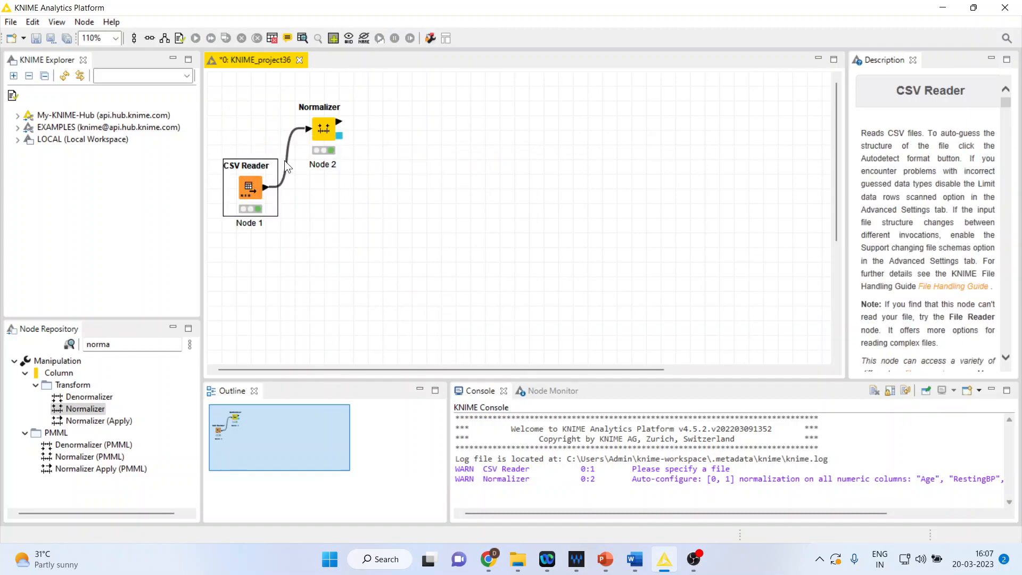
pyautogui.moveTo(327, 137); pyautogui.dragTo(319, 189)
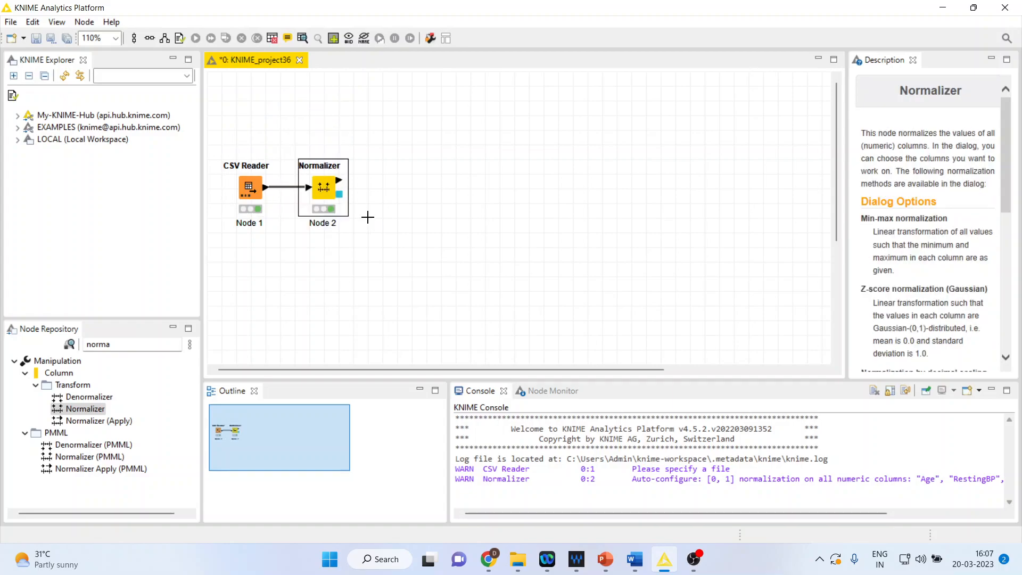
pyautogui.click(369, 217)
# Add a Partitioning node beside the Normalizer and connect the normalized table output to its input.
pyautogui.click(119, 345)
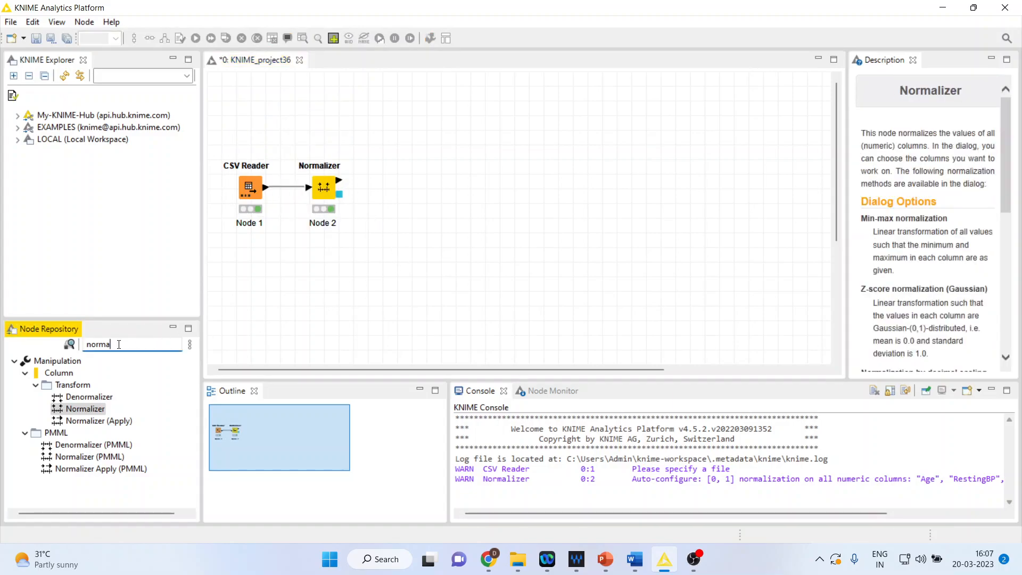
pyautogui.press('BackSpace')
pyautogui.press('BackSpace')
pyautogui.press('BackSpace')
pyautogui.press('BackSpace')
pyautogui.press('BackSpace')
pyautogui.write('parti')
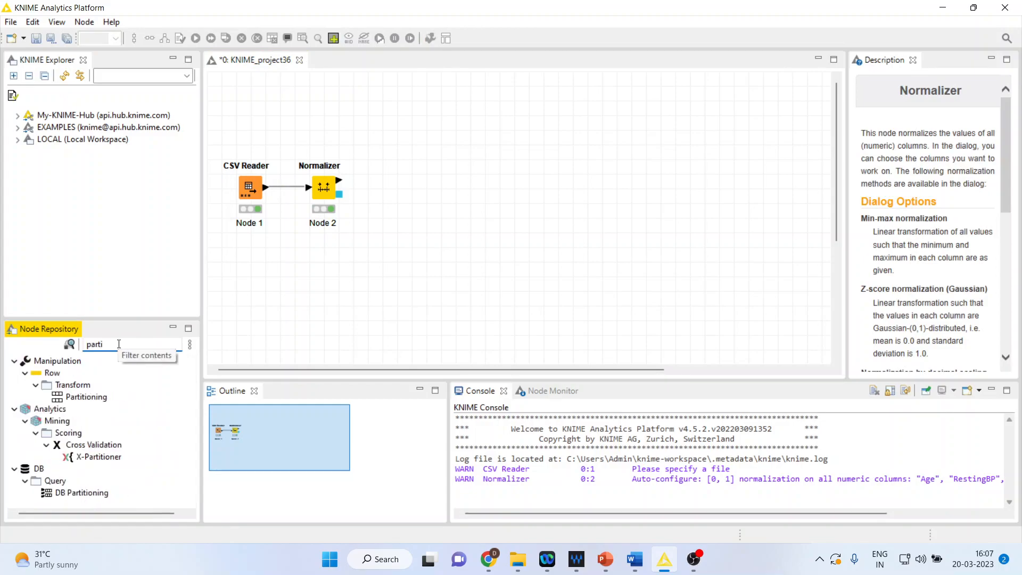
pyautogui.moveTo(85, 396); pyautogui.dragTo(382, 188)
pyautogui.click(340, 181)
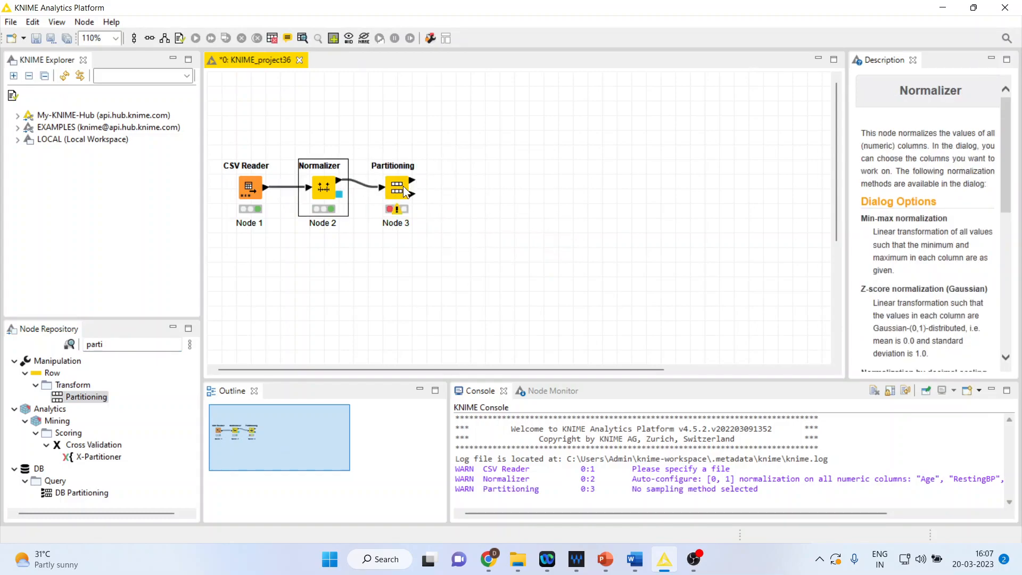
# Set the Partitioning node's first partition to 80 percent relative size and execute the node.
pyautogui.click(404, 187)
pyautogui.rightClick(404, 187)
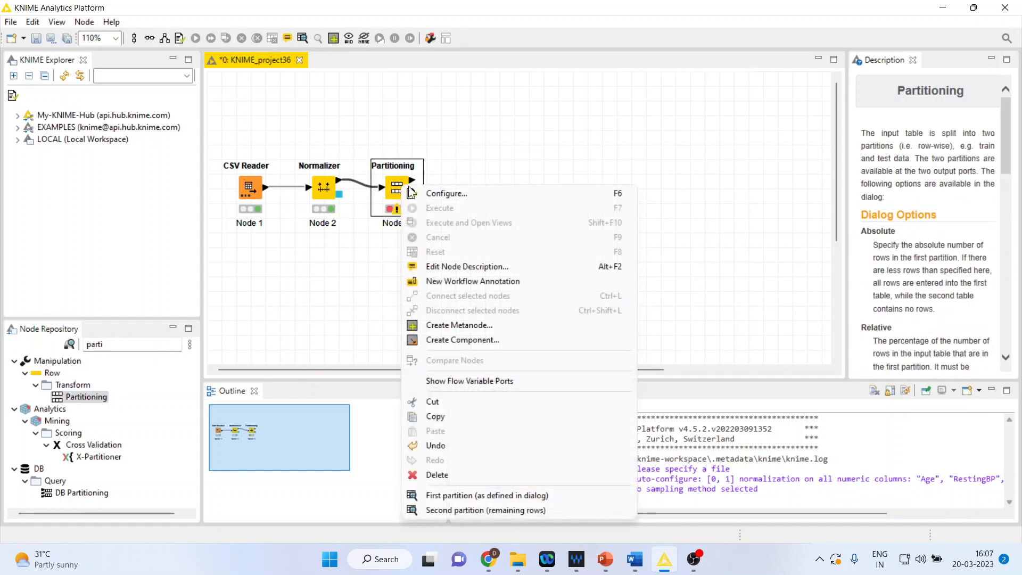
pyautogui.click(451, 195)
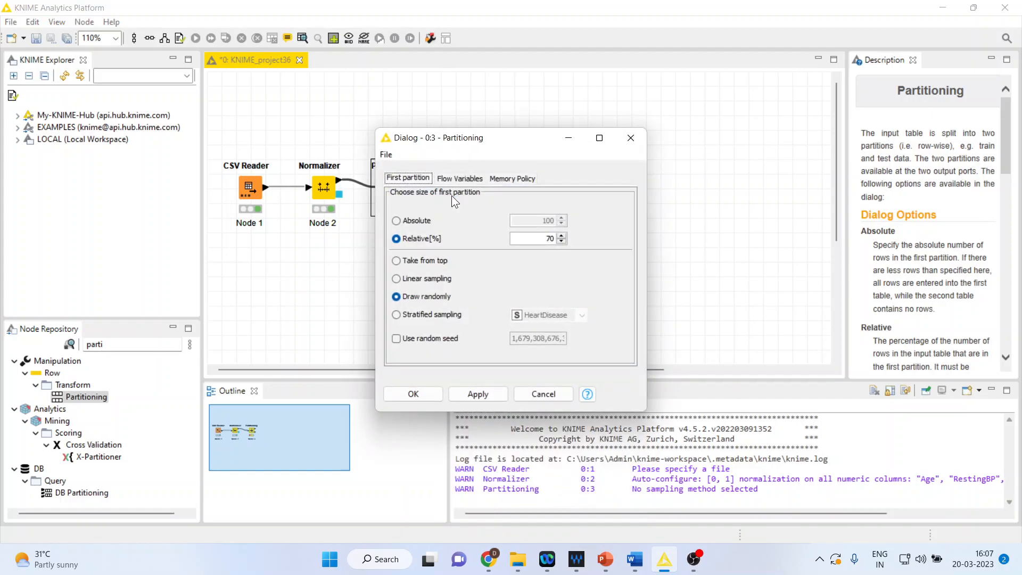
pyautogui.click(550, 239)
pyautogui.press('BackSpace')
pyautogui.press('BackSpace')
pyautogui.write('80')
pyautogui.click(412, 393)
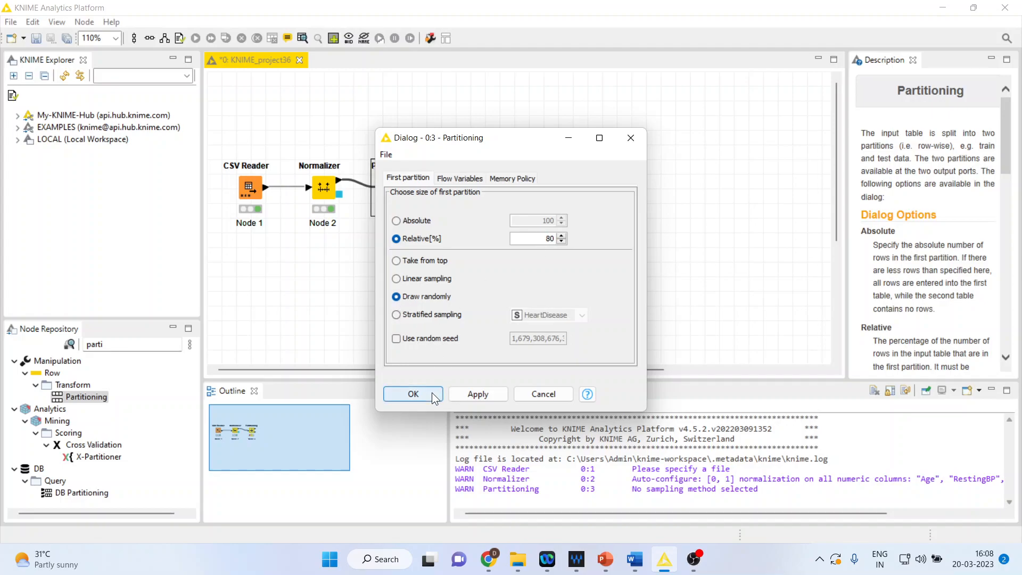
pyautogui.rightClick(407, 191)
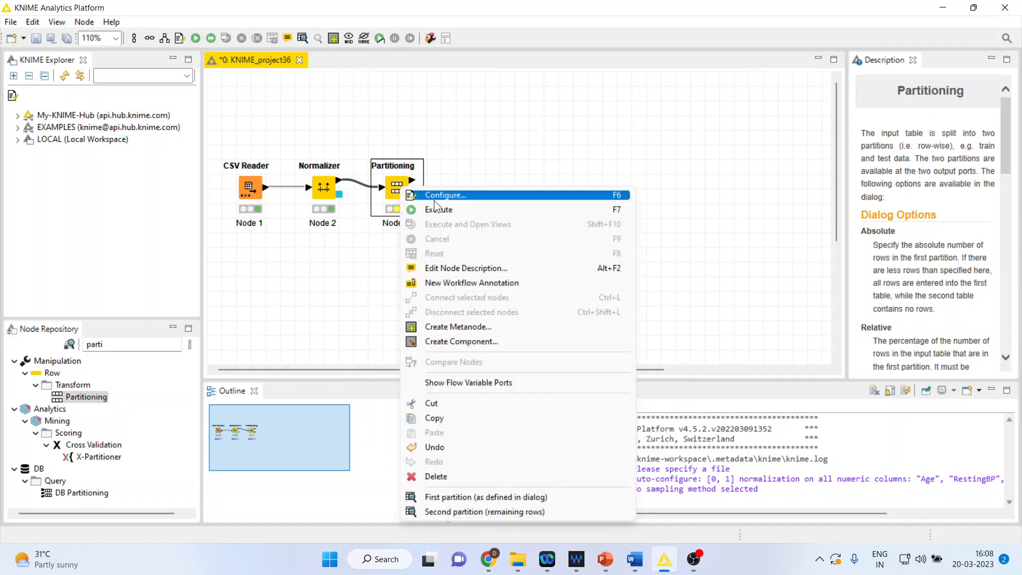
pyautogui.click(444, 207)
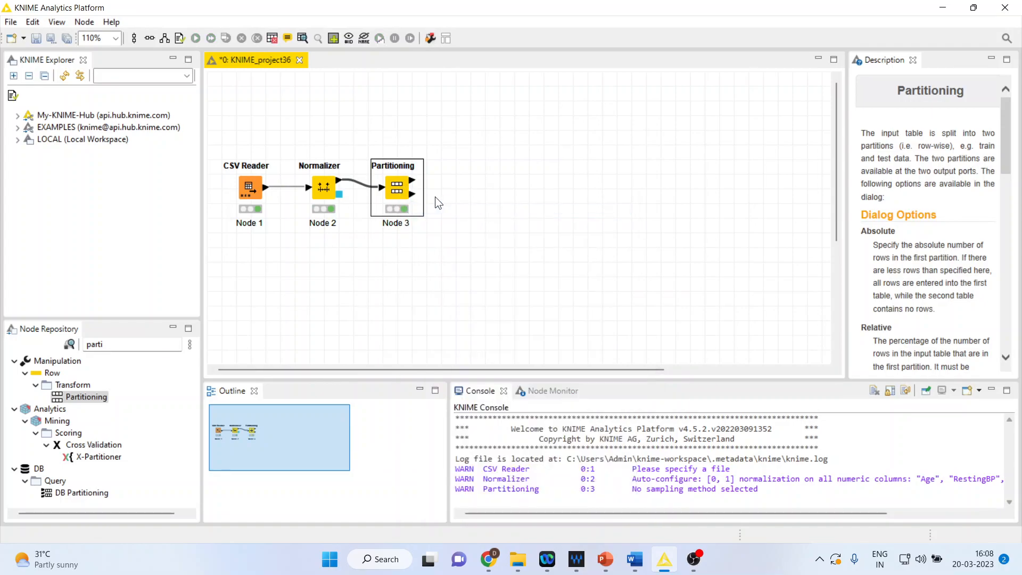
# Review the rows of the Partitioning node's first partition, then close the table.
pyautogui.rightClick(395, 184)
pyautogui.click(492, 497)
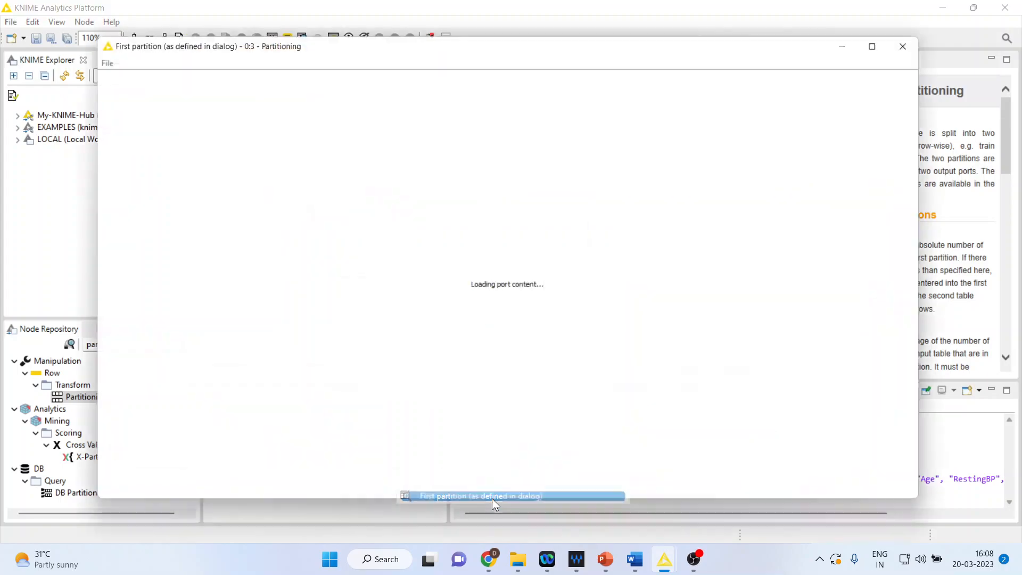
pyautogui.scroll(-19, 250, 272)
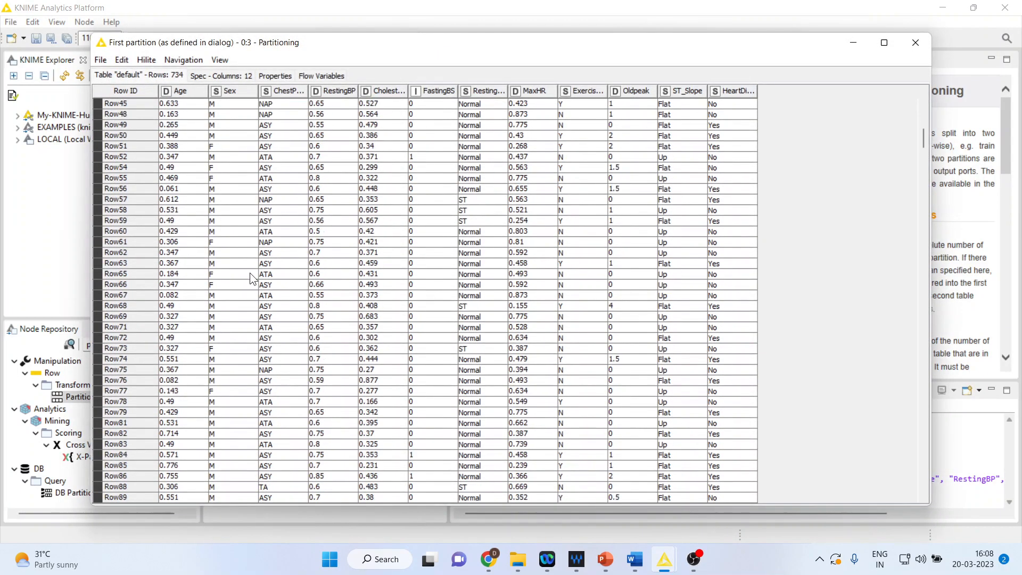
pyautogui.scroll(-20, 250, 274)
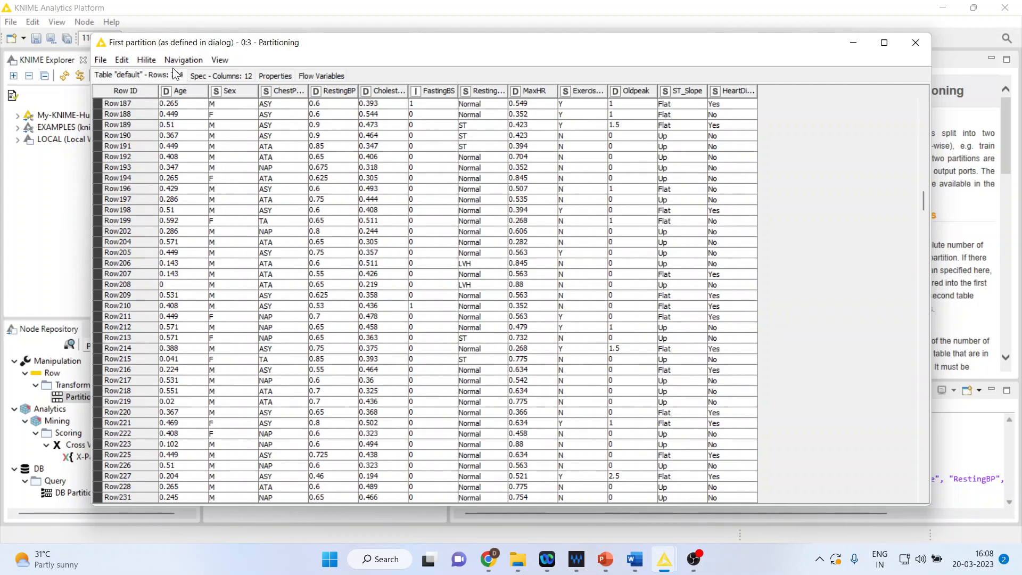
pyautogui.click(915, 42)
# Compare the row counts of the Normalizer's normalized table and the Partitioning node's first partition, closing each table.
pyautogui.rightClick(326, 190)
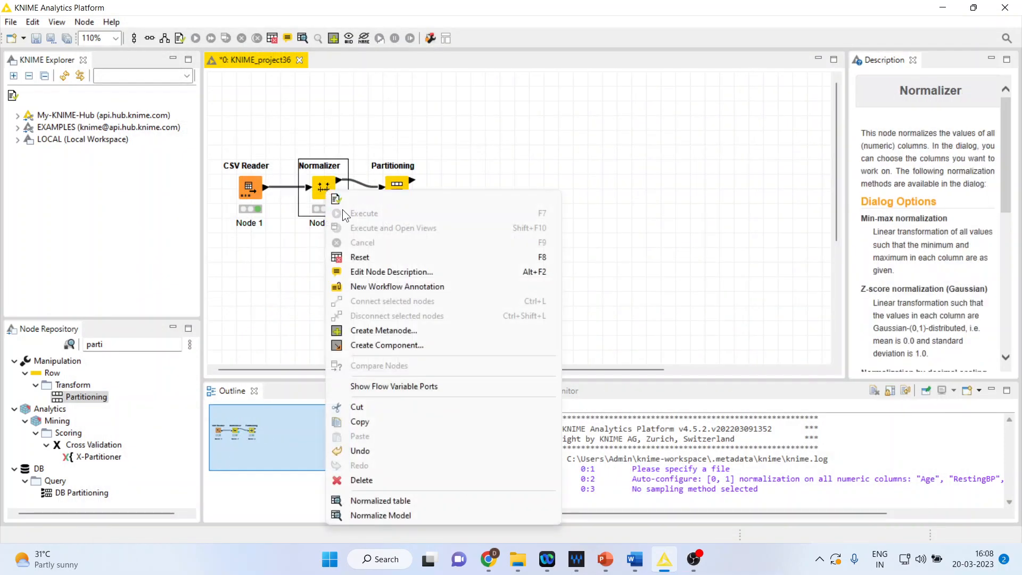
pyautogui.click(414, 502)
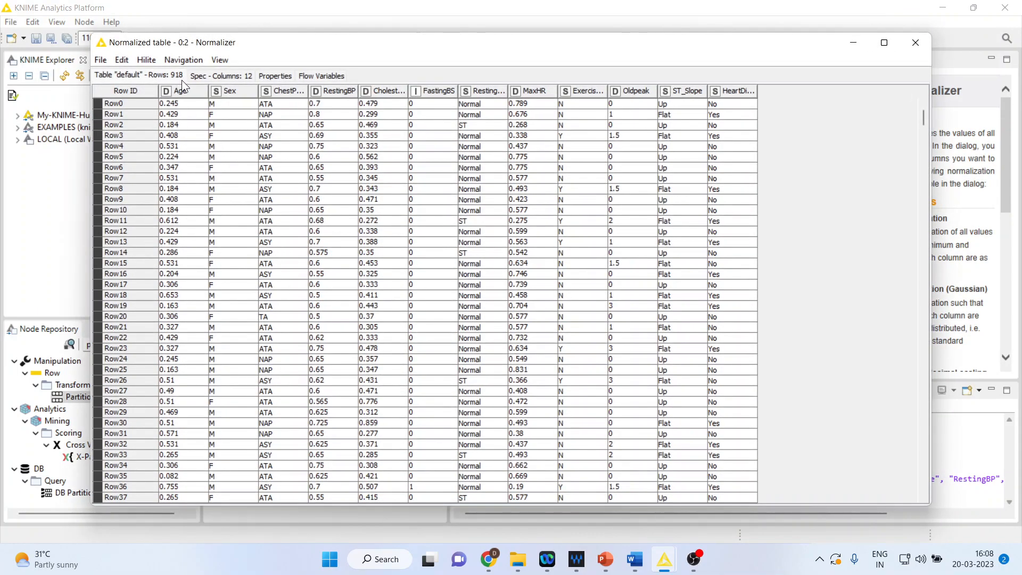
pyautogui.click(917, 45)
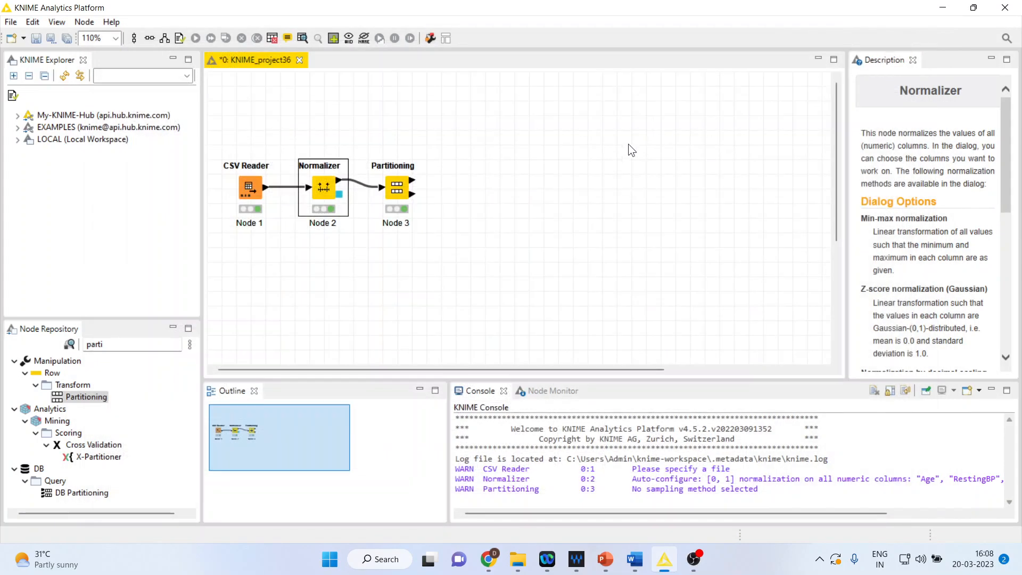
pyautogui.rightClick(400, 190)
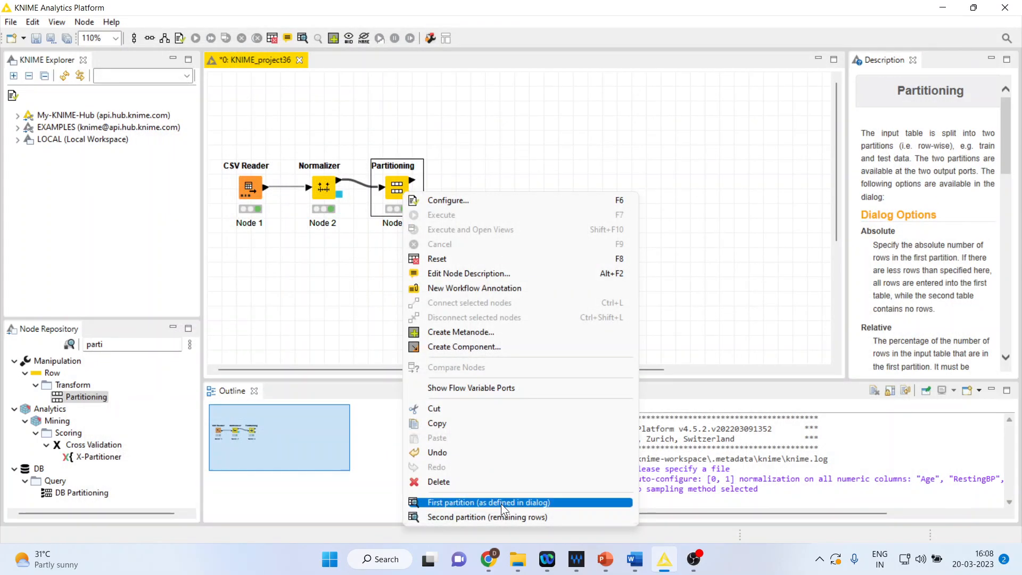
pyautogui.click(500, 502)
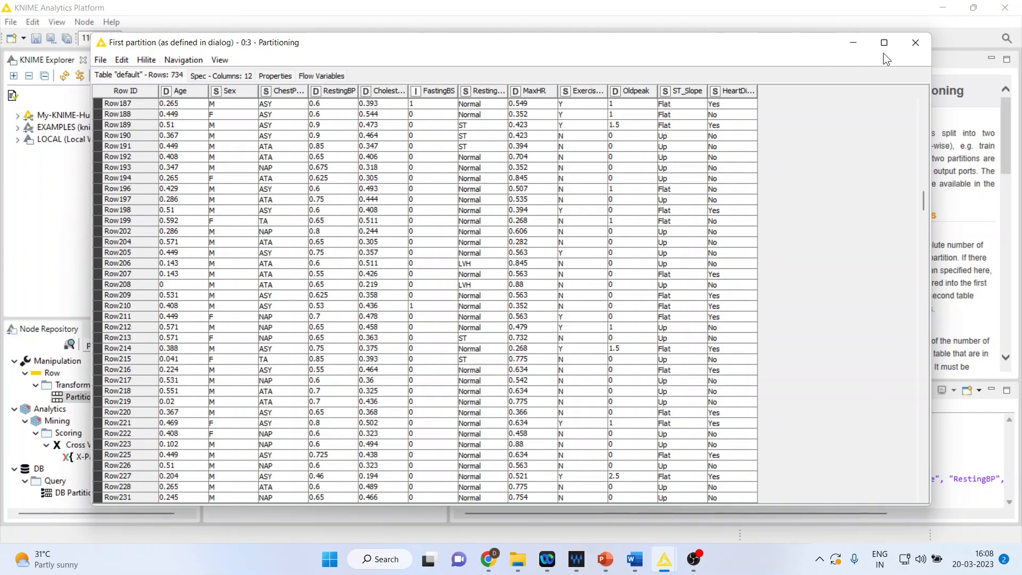
pyautogui.click(915, 43)
# Review the Partitioning node's second partition with the remaining rows, then close the table.
pyautogui.rightClick(390, 188)
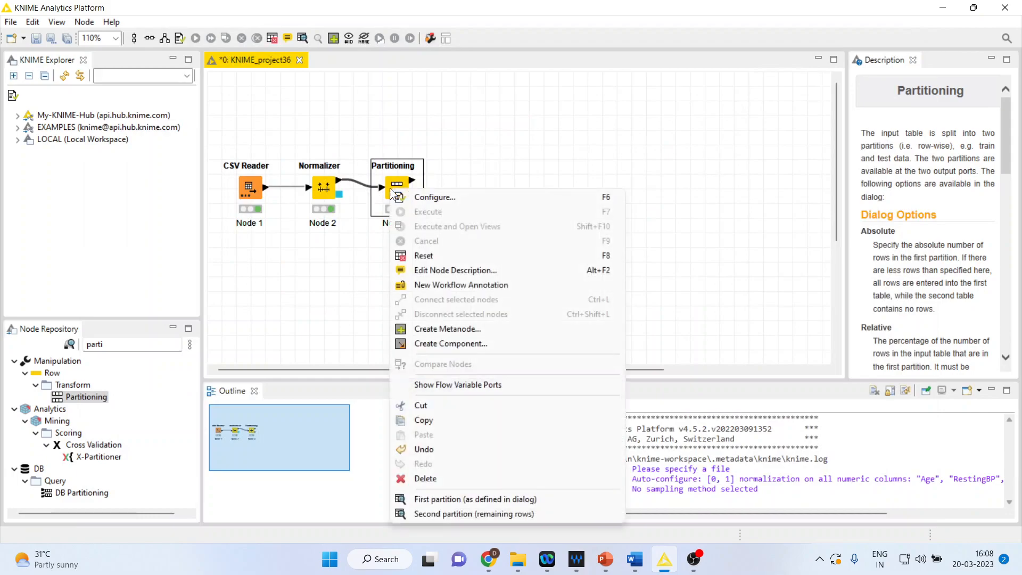
pyautogui.click(469, 514)
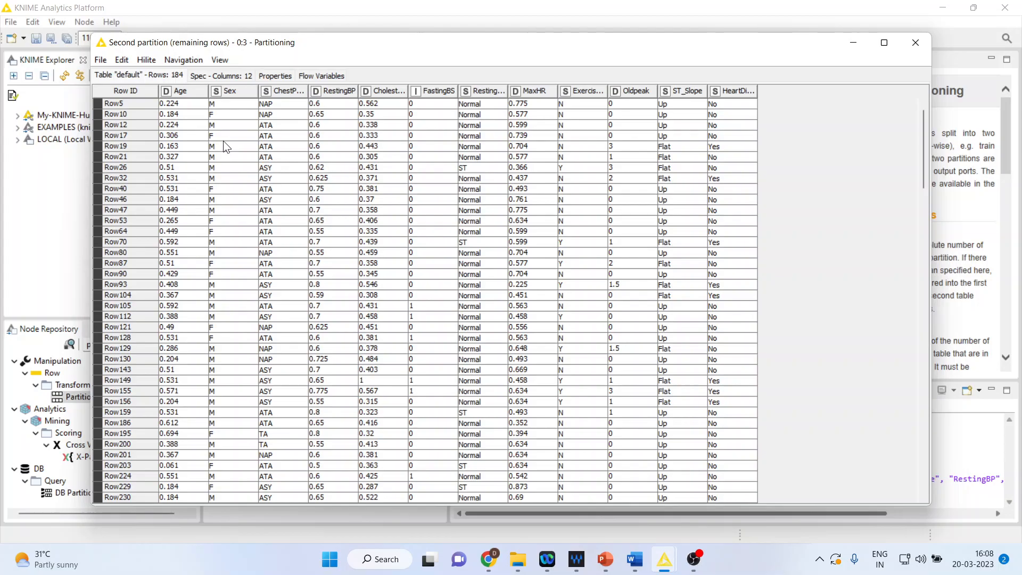
pyautogui.scroll(-1, 223, 141)
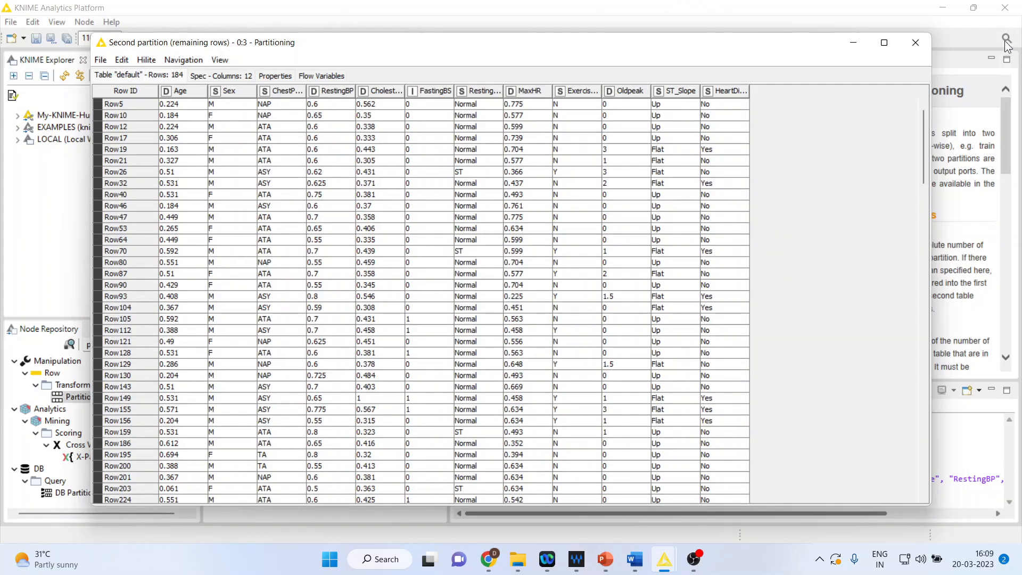
pyautogui.click(915, 43)
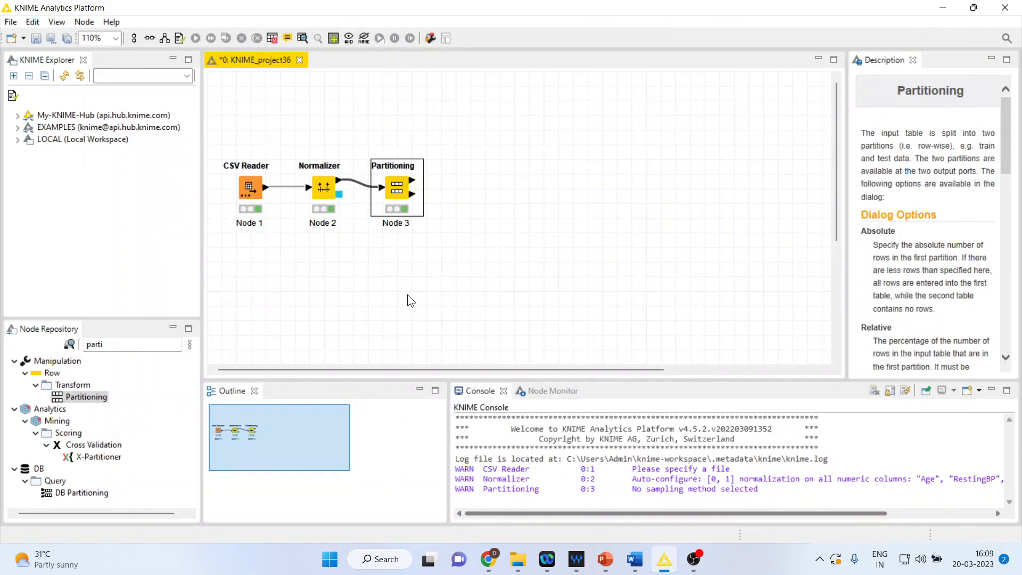
# Add a Logistic Regression Learner node fed by the Partitioning node's first partition and place it above and beyond that node.
pyautogui.click(113, 346)
pyautogui.press('BackSpace')
pyautogui.press('BackSpace')
pyautogui.press('BackSpace')
pyautogui.press('BackSpace')
pyautogui.press('BackSpace')
pyautogui.write('lo')
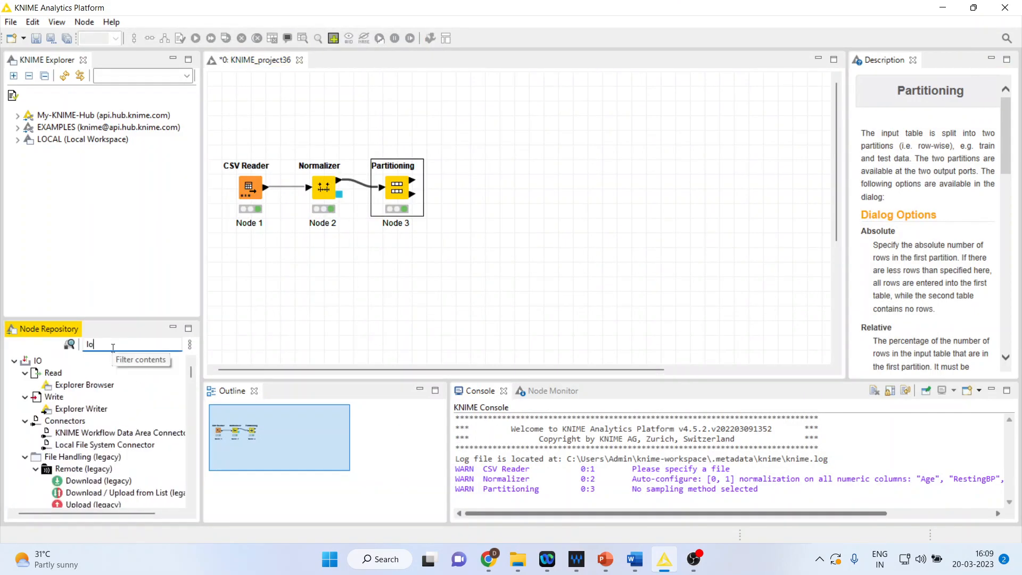
pyautogui.write('gis')
pyautogui.doubleClick(128, 397)
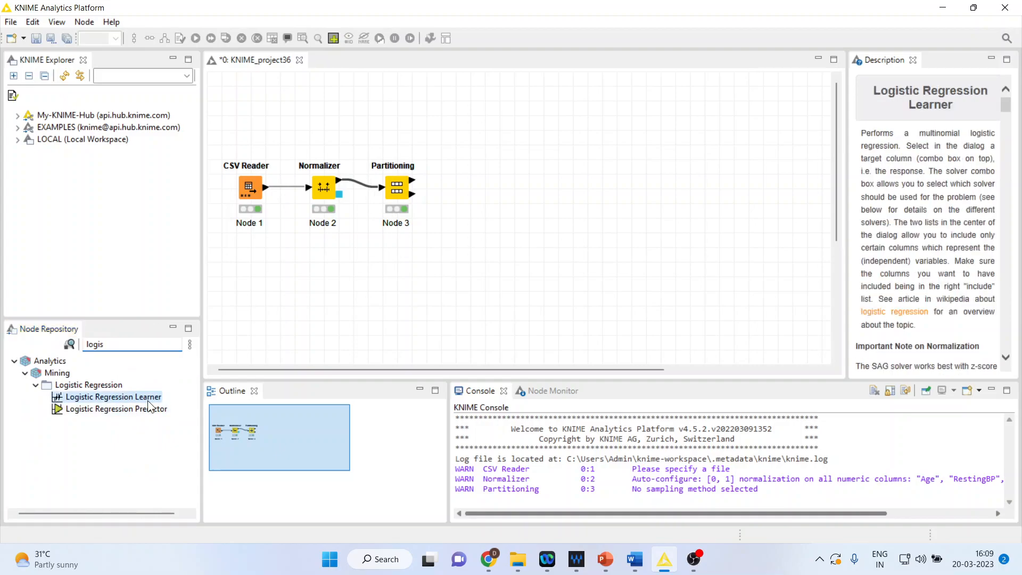
pyautogui.moveTo(462, 191); pyautogui.dragTo(474, 129)
# Open the Logistic Regression Learner's configuration and set the reference category to No for the HeartDisease target.
pyautogui.rightClick(475, 129)
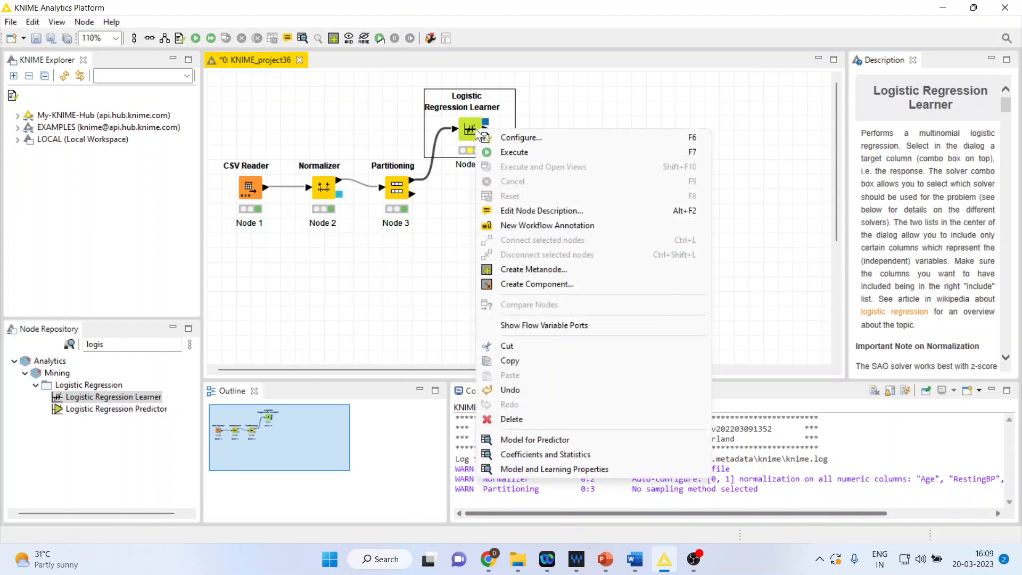
pyautogui.click(512, 136)
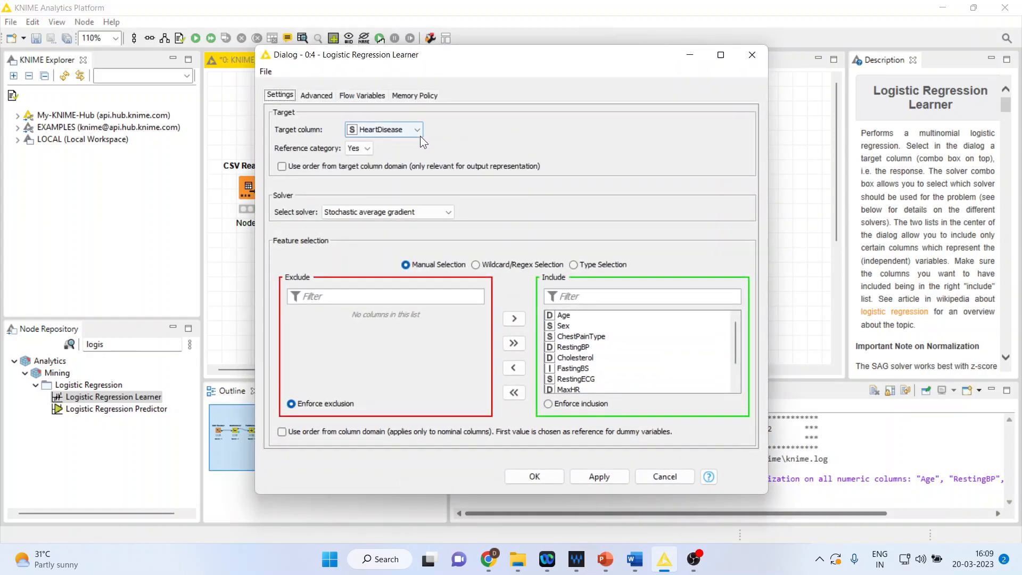
pyautogui.click(367, 149)
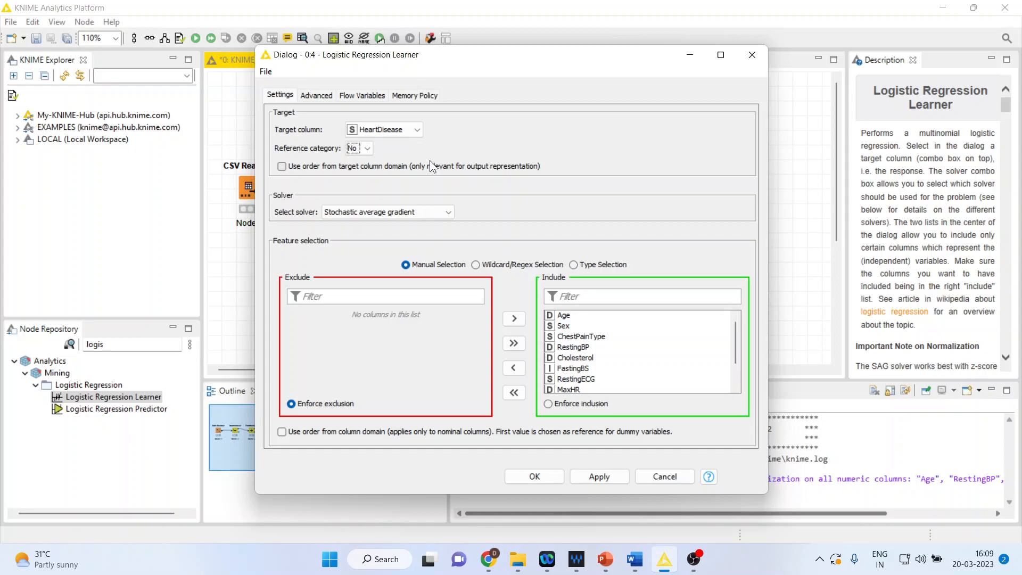
# Limit the learner's included features to Age, RestingBP, Cholesterol and MaxHR, and accept the configuration.
pyautogui.click(513, 392)
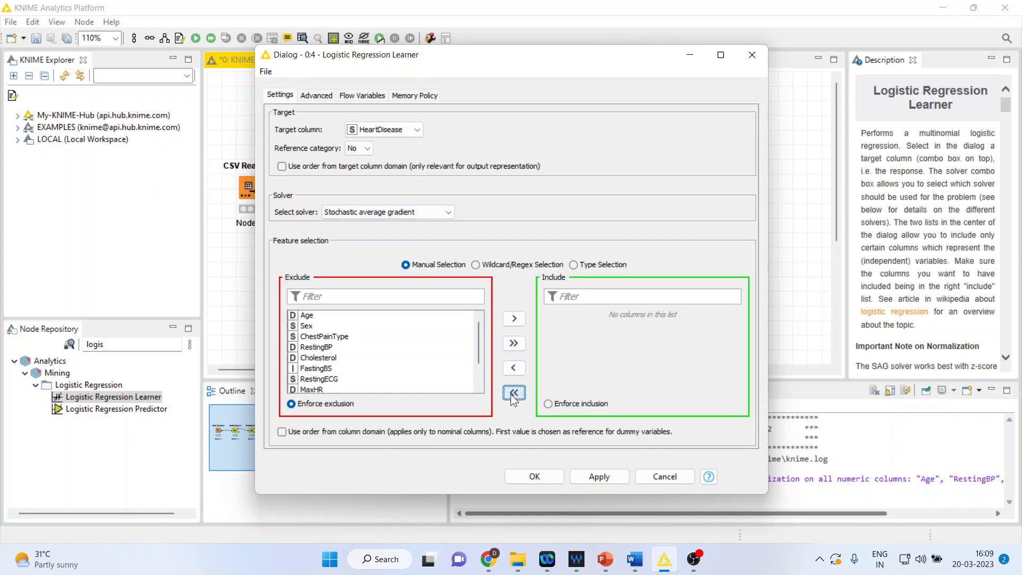
pyautogui.click(308, 315)
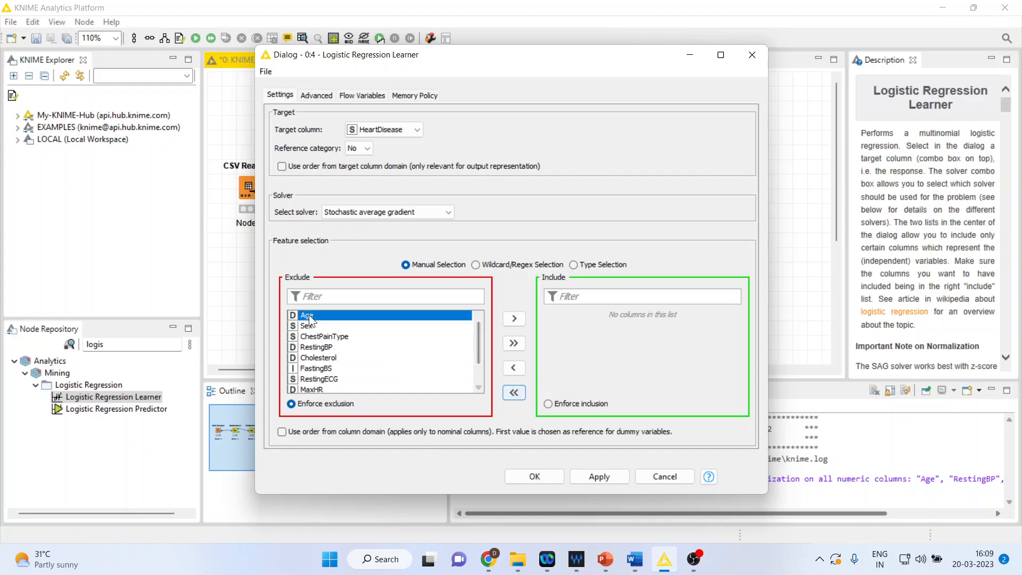
pyautogui.click(513, 319)
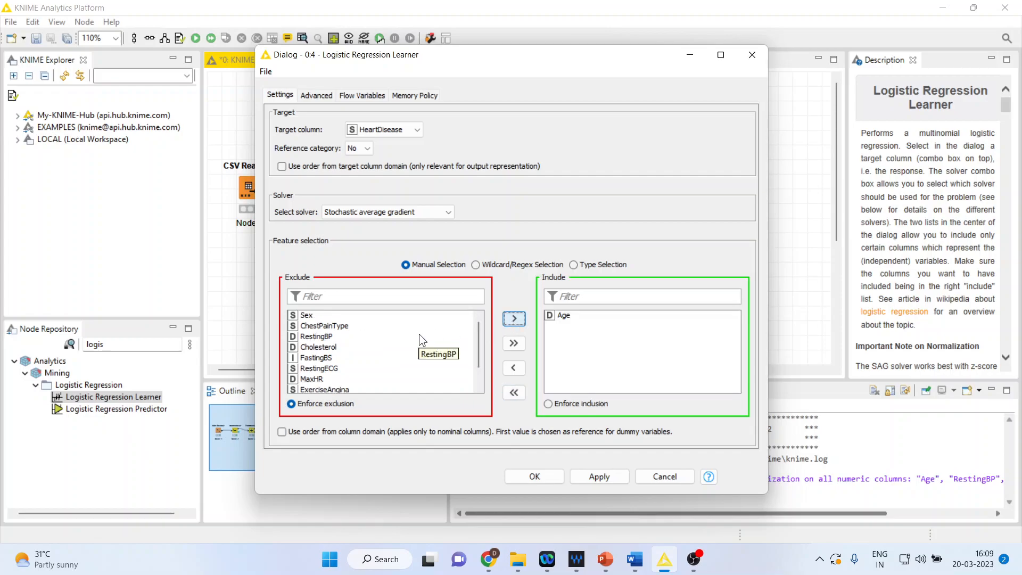
pyautogui.click(391, 336)
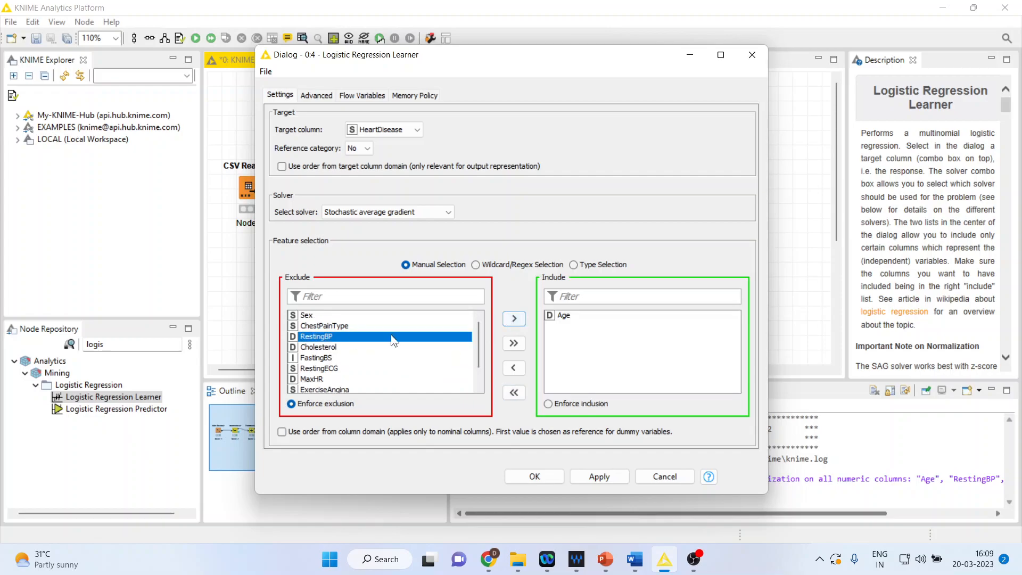
pyautogui.click(511, 319)
pyautogui.click(327, 336)
pyautogui.click(514, 319)
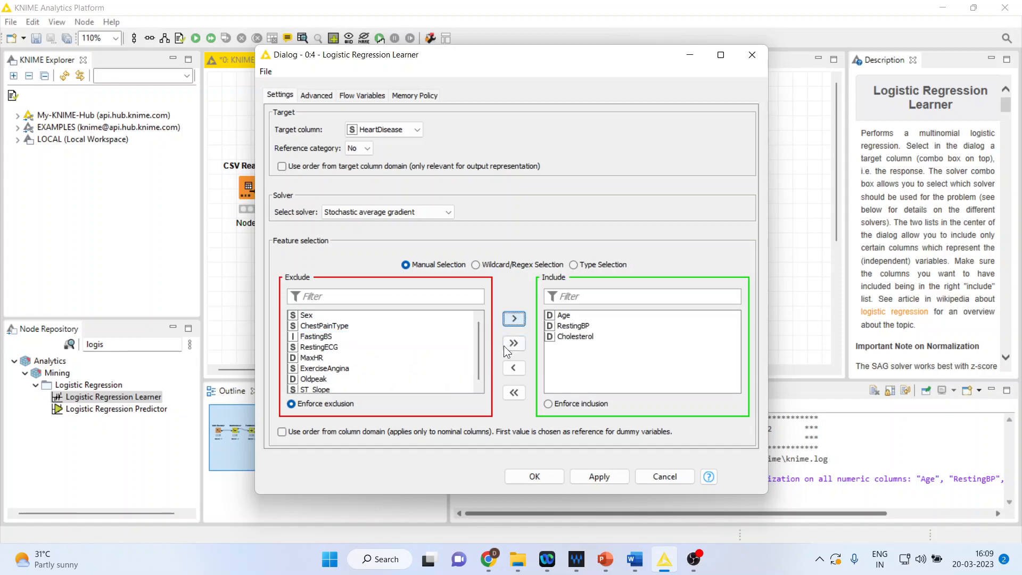
pyautogui.click(330, 358)
pyautogui.click(513, 320)
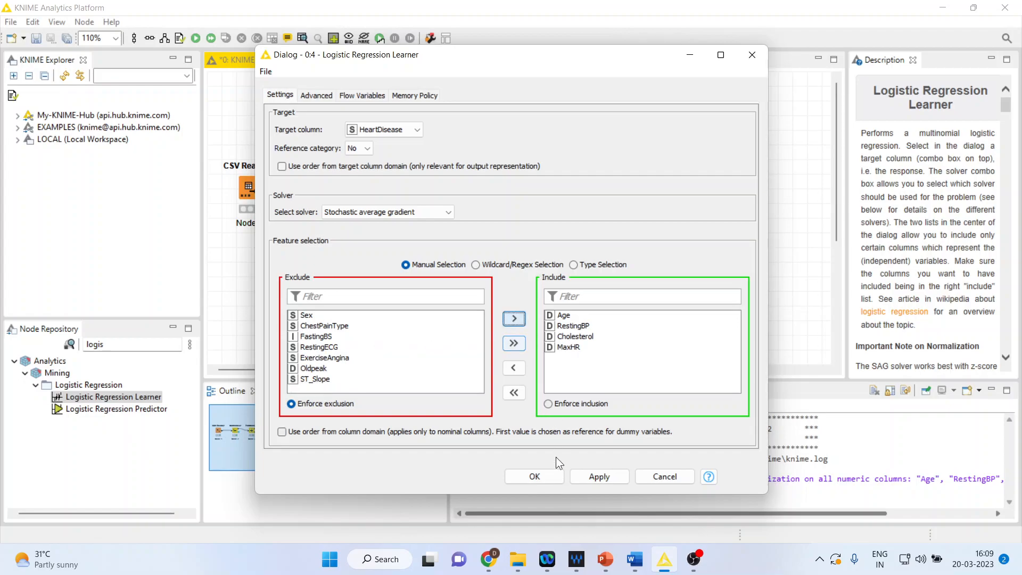
pyautogui.click(551, 475)
# Execute the Logistic Regression Learner and open its Coefficients and Statistics table.
pyautogui.rightClick(464, 128)
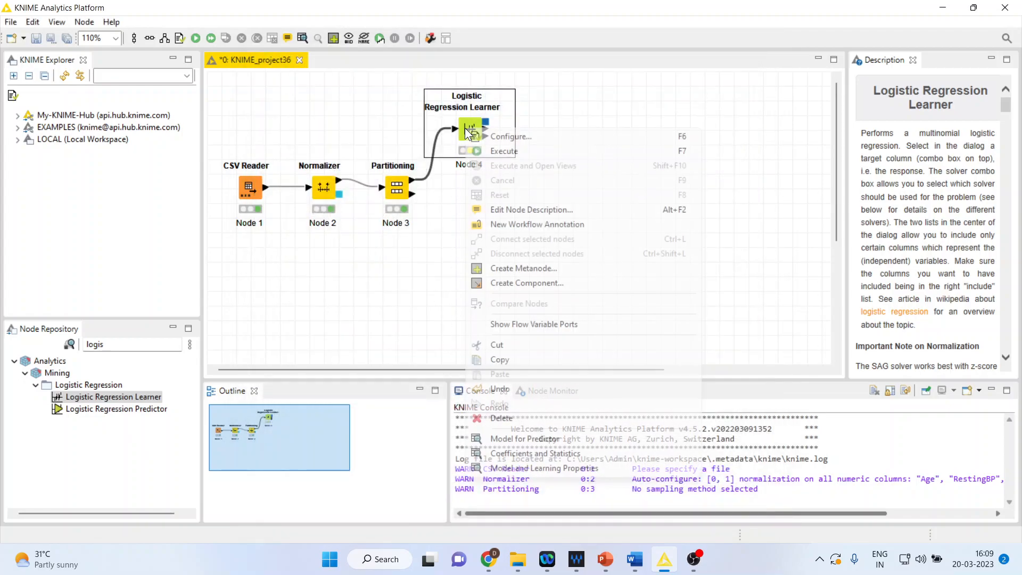
pyautogui.click(525, 149)
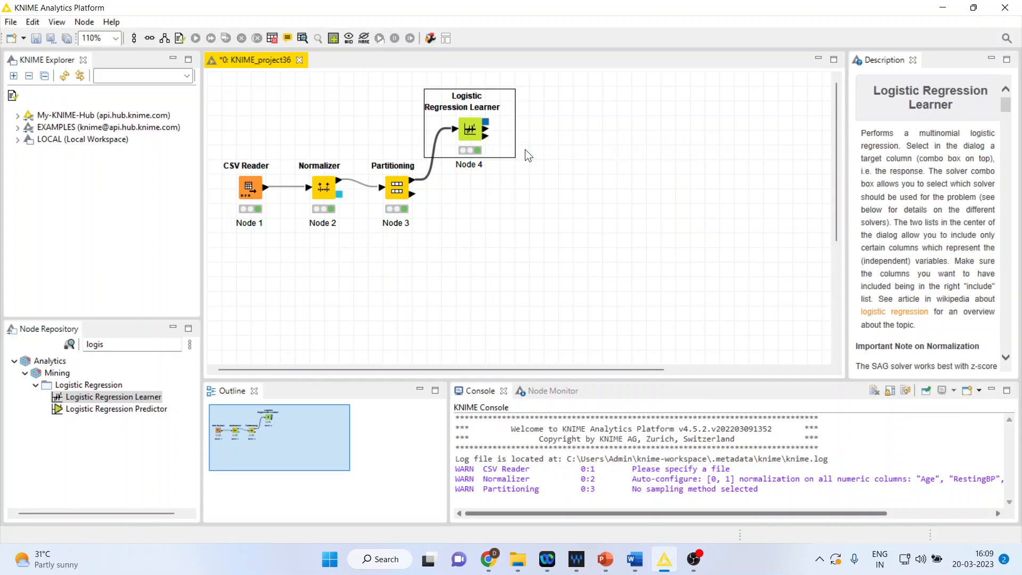
pyautogui.rightClick(466, 132)
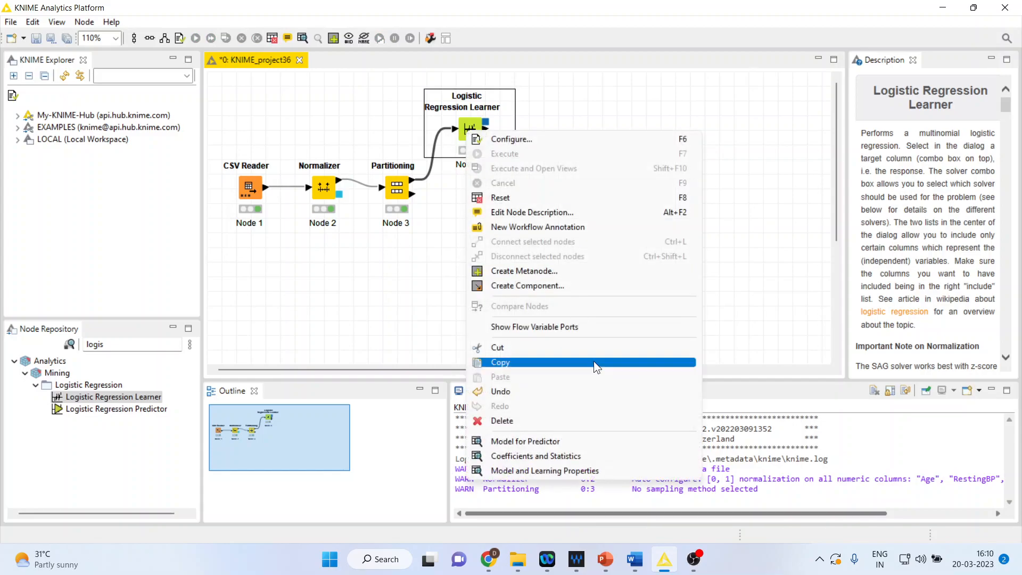
pyautogui.click(596, 453)
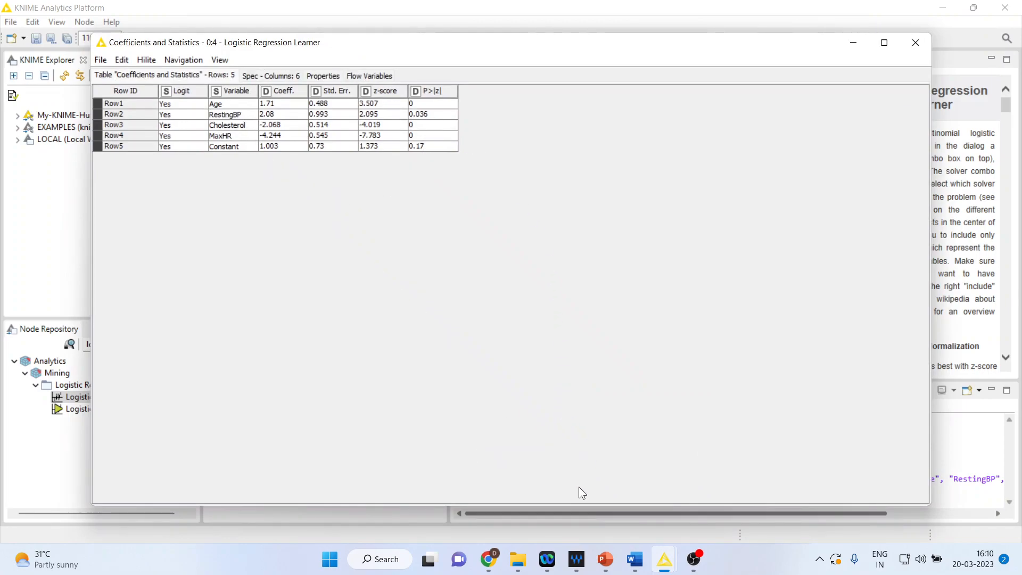
# Switch to the Logistic Regression document in Word and examine the coefficient table, Exp(B) explanation and log-odds equation for heart disease.
pyautogui.click(635, 559)
pyautogui.moveTo(1014, 395); pyautogui.dragTo(1015, 143)
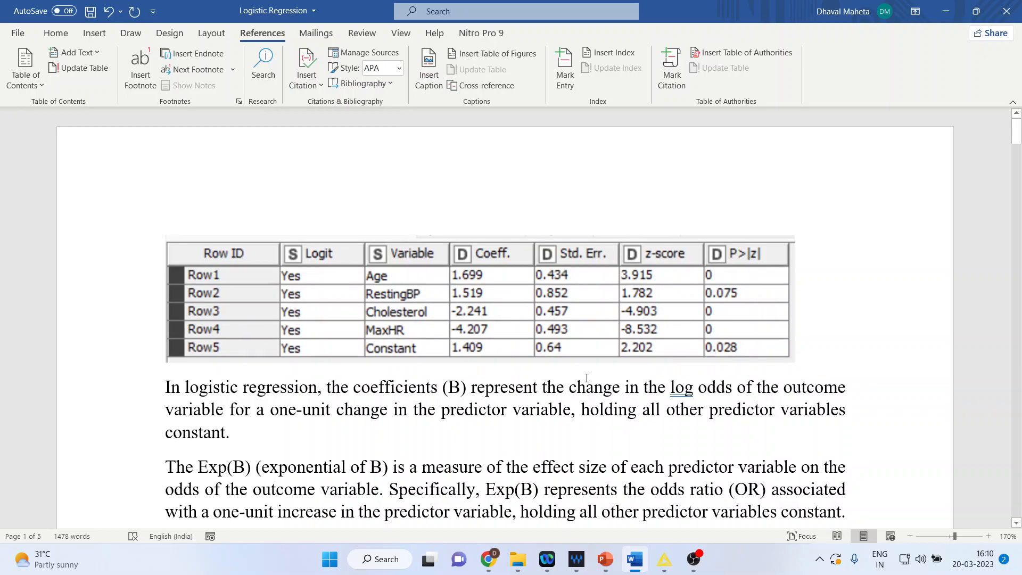
pyautogui.scroll(-2, 564, 349)
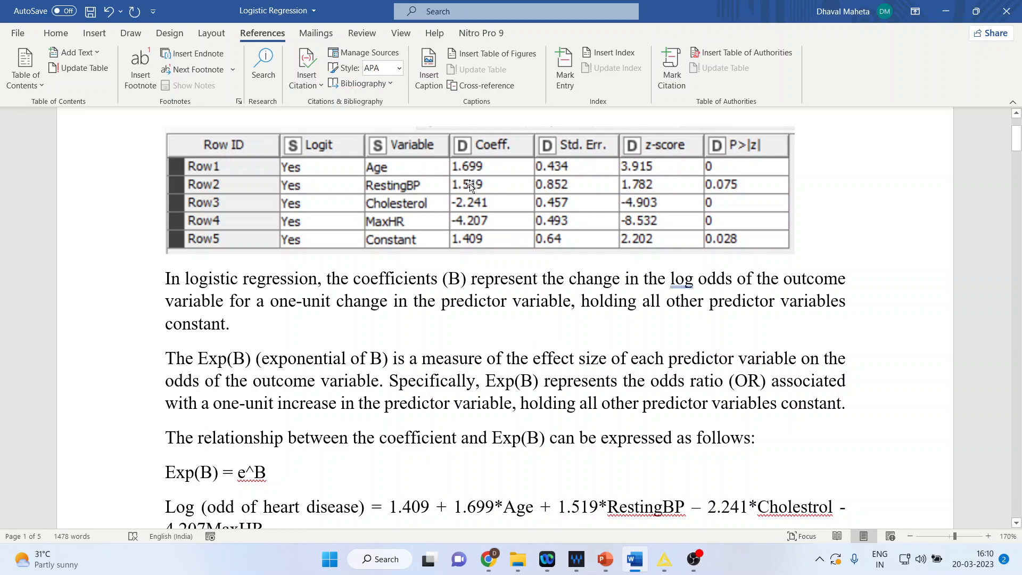
pyautogui.scroll(-2, 428, 298)
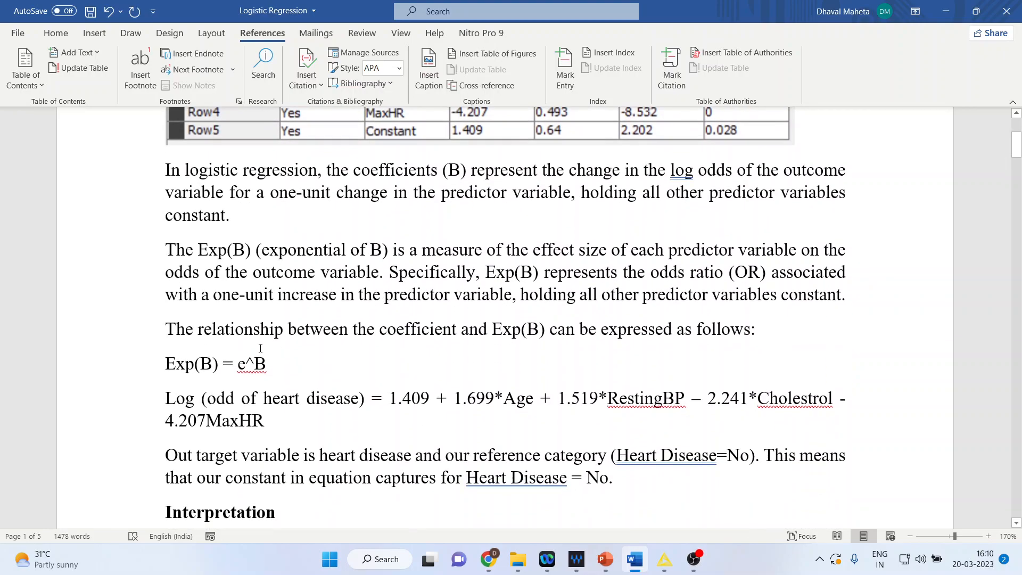
pyautogui.moveTo(166, 400); pyautogui.dragTo(278, 415)
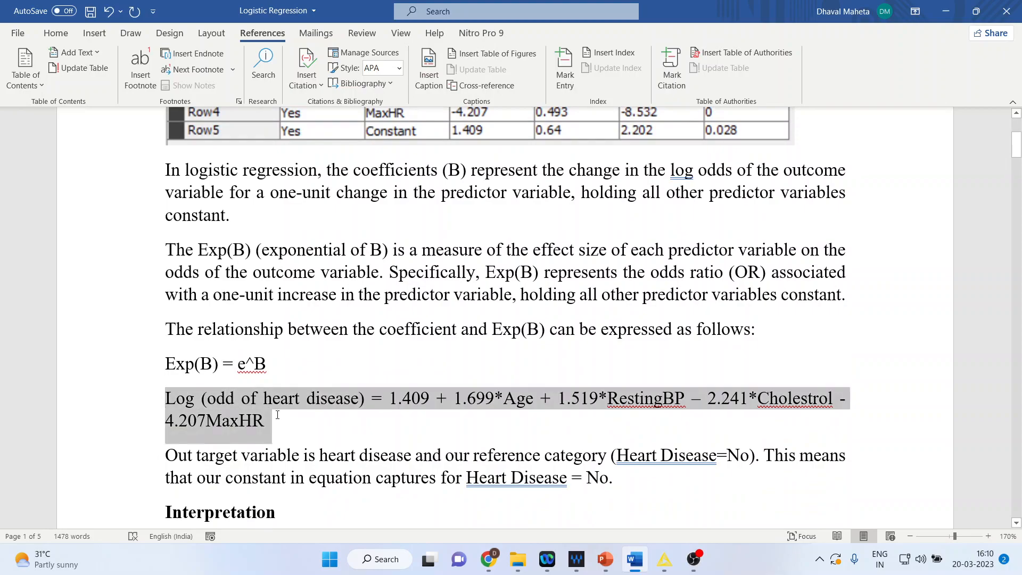
pyautogui.scroll(2, 444, 412)
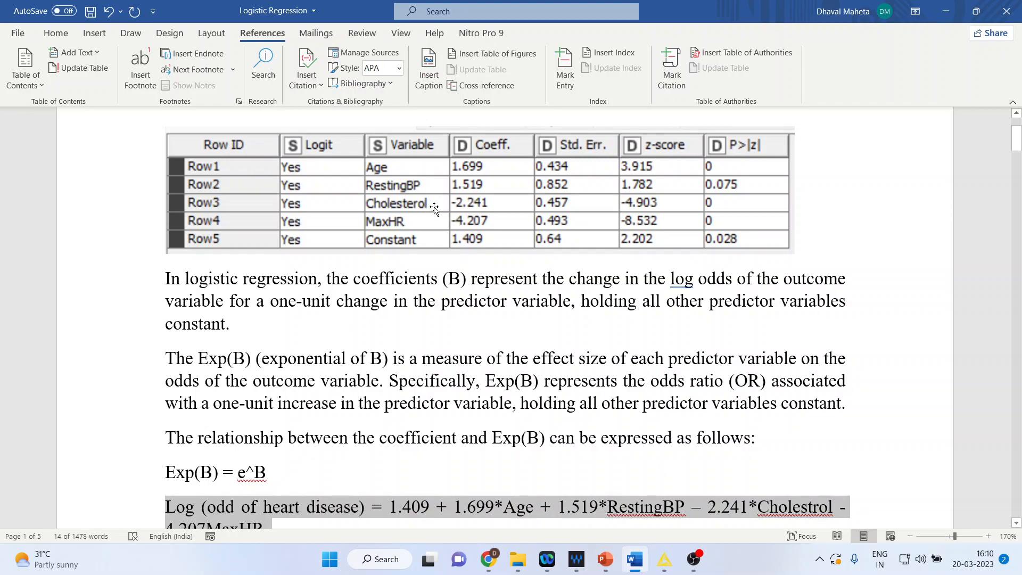
pyautogui.scroll(-2, 436, 213)
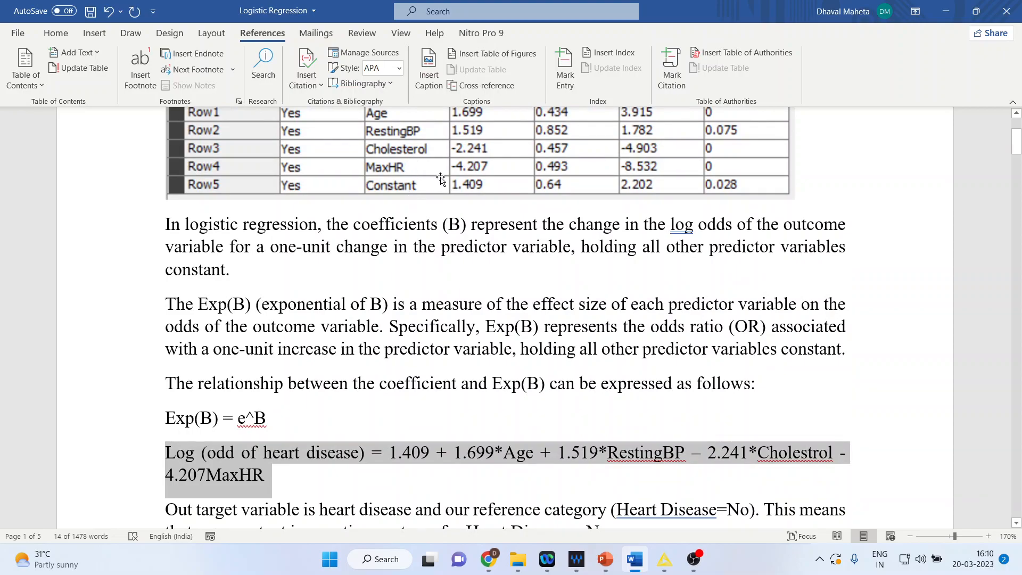
# Switch back to KNIME's Coefficients and Statistics table, close it and return to the workflow window.
pyautogui.click(605, 559)
pyautogui.moveTo(665, 559)
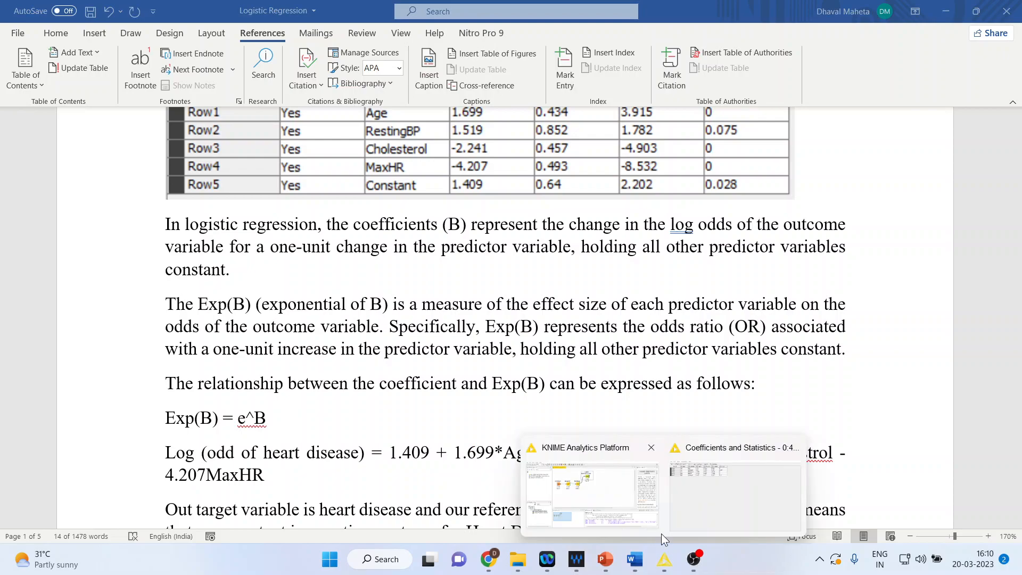
pyautogui.click(788, 479)
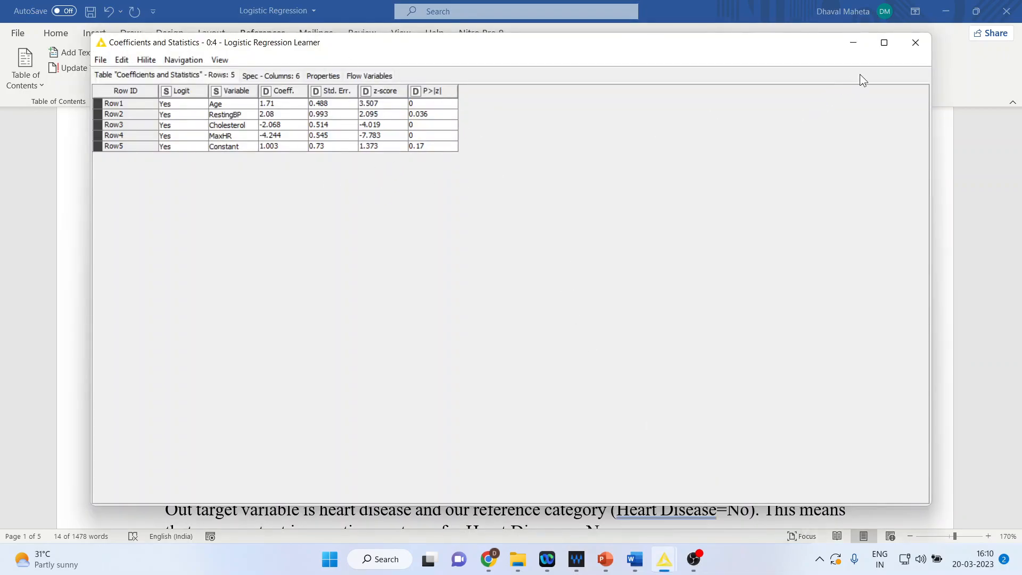
pyautogui.click(915, 43)
pyautogui.moveTo(665, 559)
pyautogui.click(692, 487)
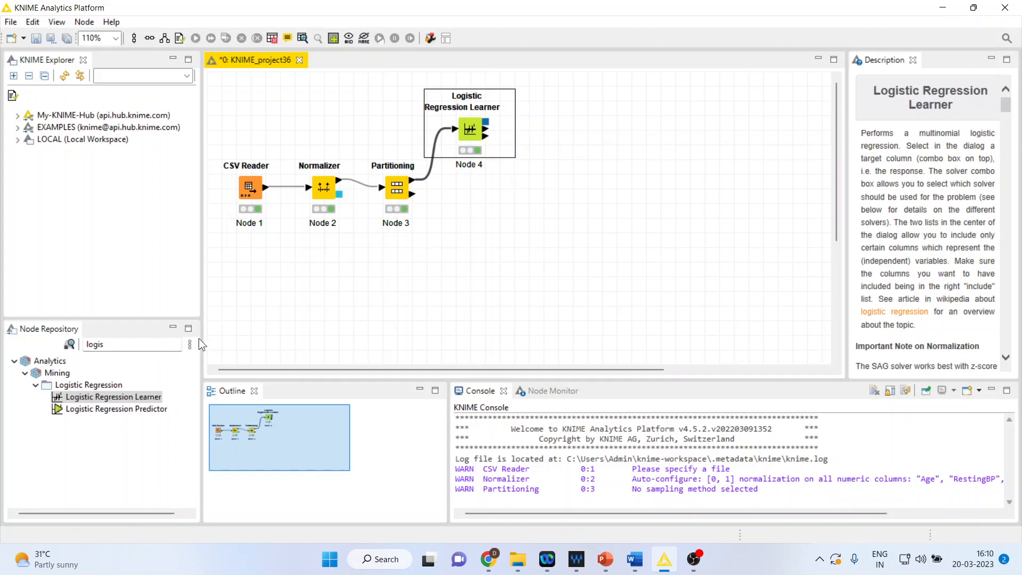
# Add a Logistic Regression Predictor fed by the learner's model, replacing its automatic data connection with one from Partitioning's second output.
pyautogui.doubleClick(151, 411)
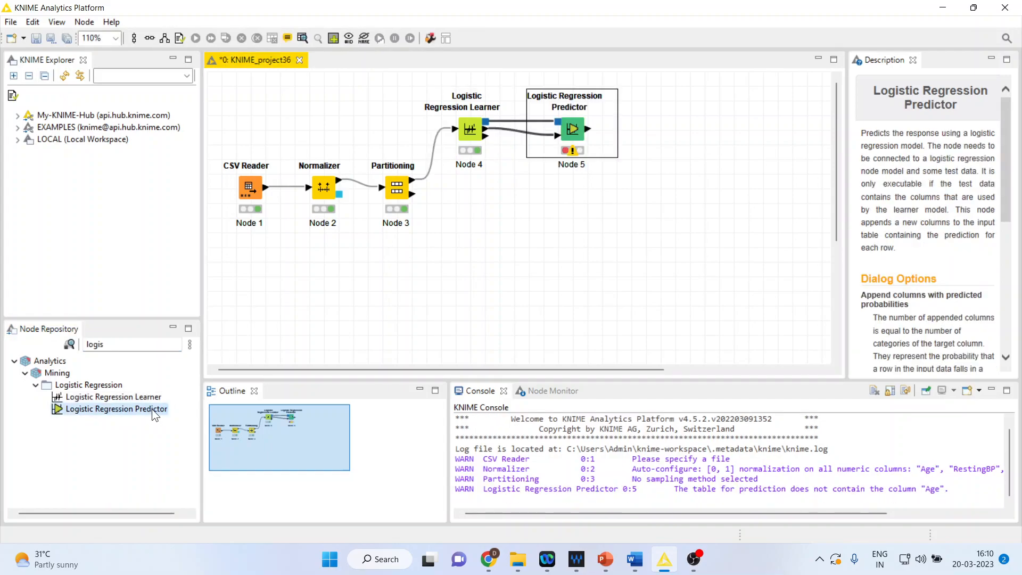
pyautogui.click(518, 132)
pyautogui.press('Delete')
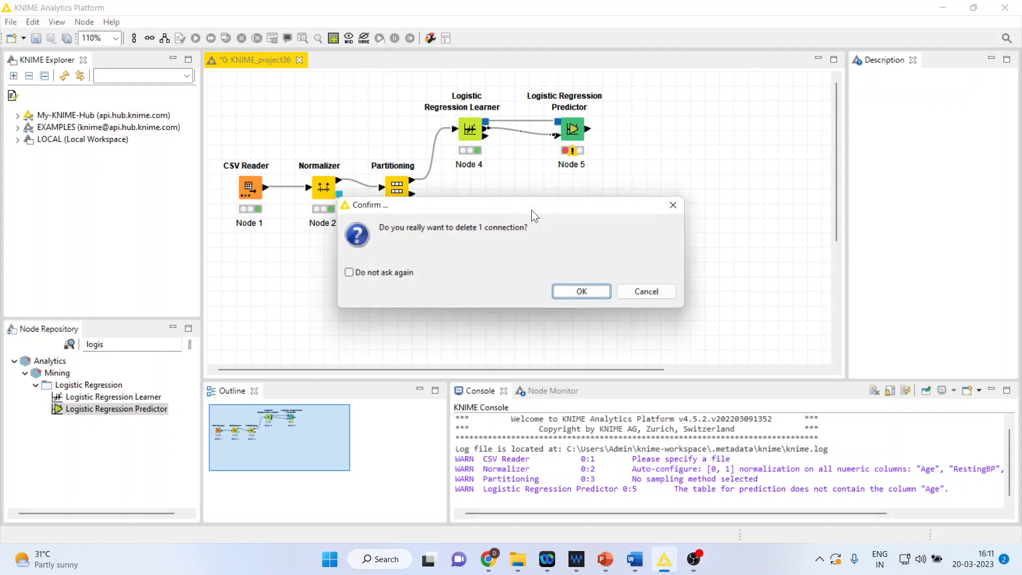
pyautogui.click(581, 292)
pyautogui.moveTo(570, 128); pyautogui.dragTo(565, 191)
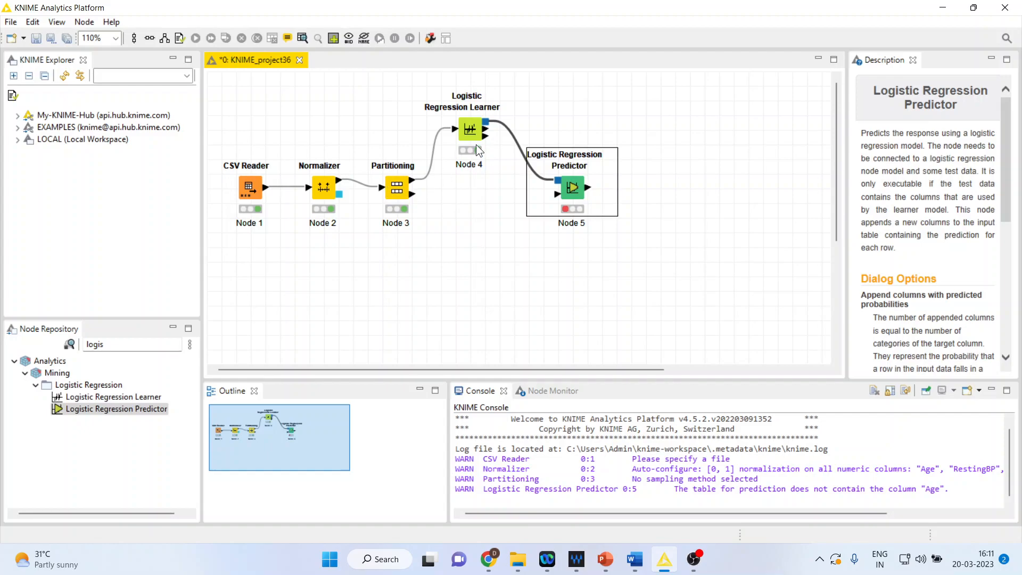
pyautogui.moveTo(413, 193); pyautogui.dragTo(557, 194)
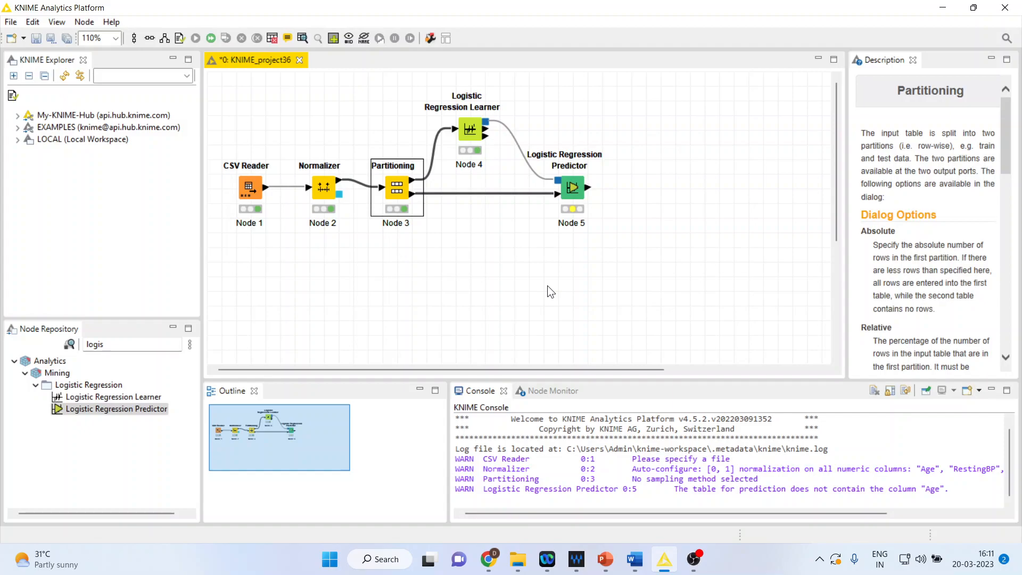
# Configure the Logistic Regression Predictor to use the custom prediction column name Prediction (HeartDisease) and append columns with predicted probabilities.
pyautogui.rightClick(573, 184)
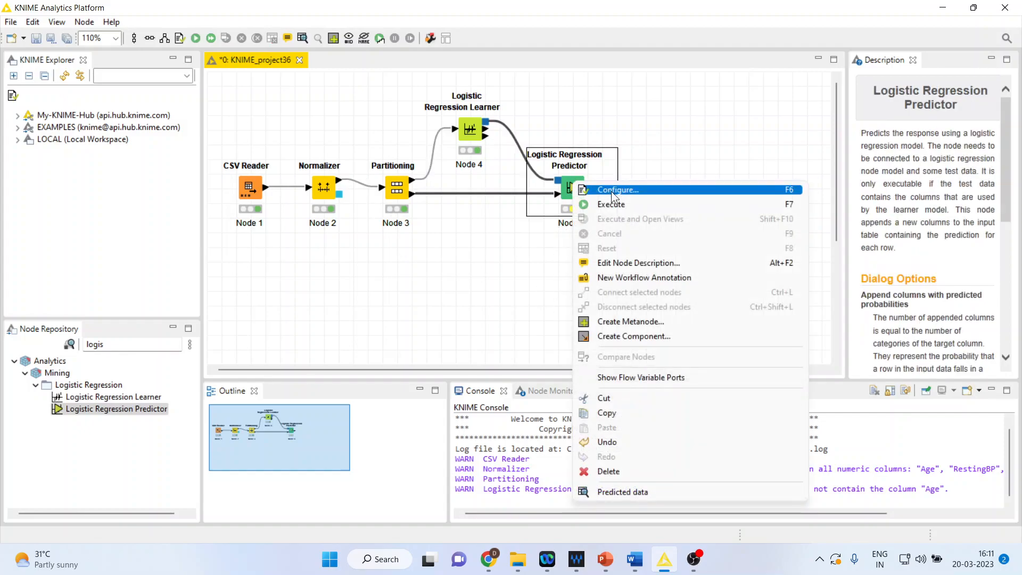
pyautogui.click(611, 191)
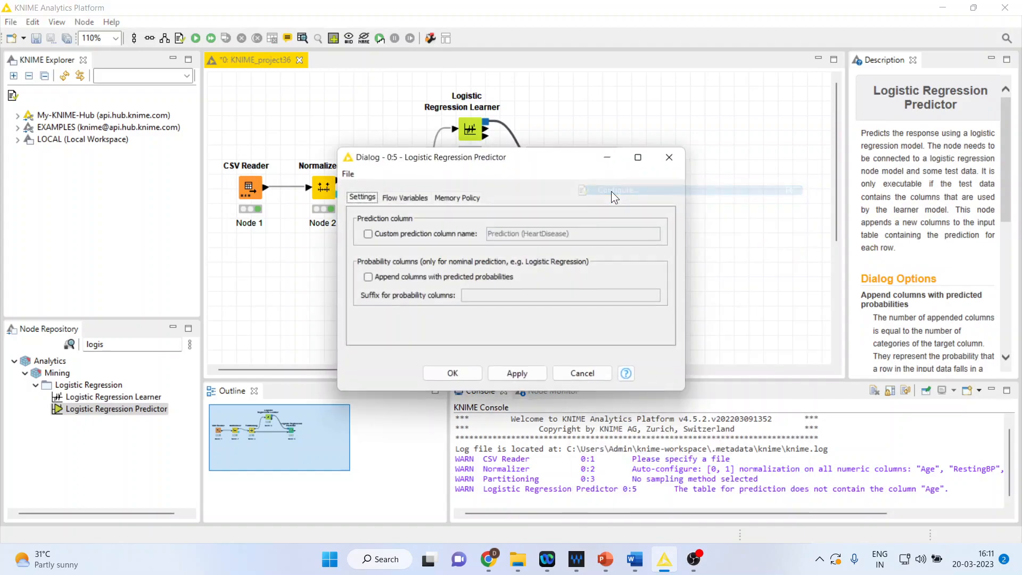
pyautogui.click(367, 234)
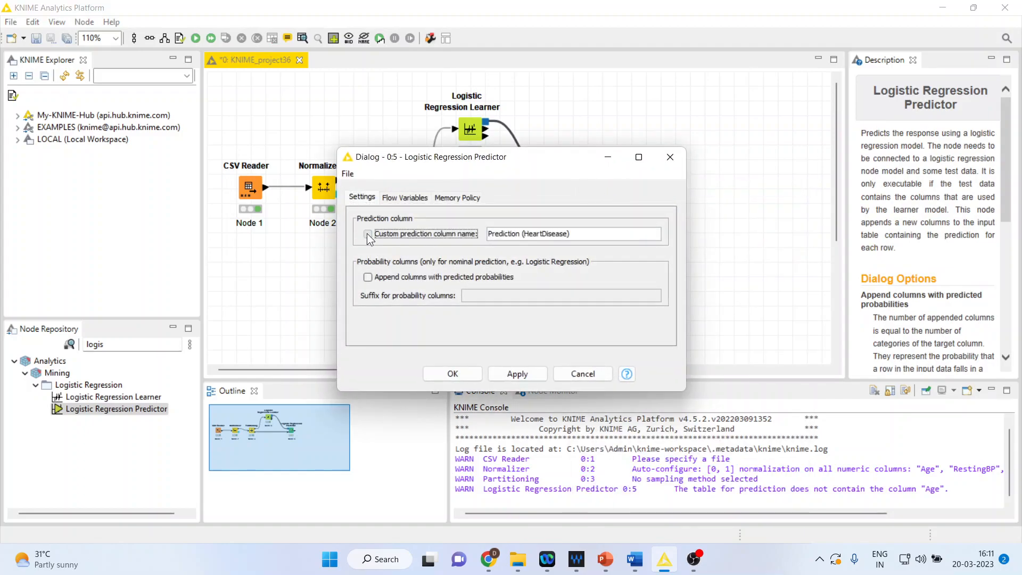
pyautogui.click(368, 277)
pyautogui.click(461, 369)
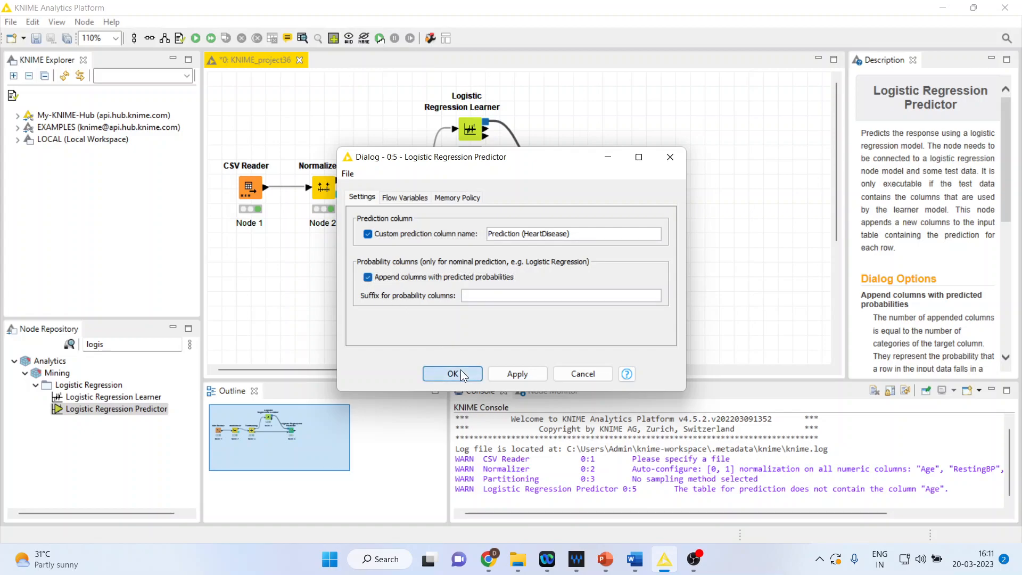
# Review the Logistic Regression Learner's target, solver and feature settings and accept them without changes.
pyautogui.click(470, 130)
pyautogui.rightClick(470, 136)
pyautogui.click(487, 142)
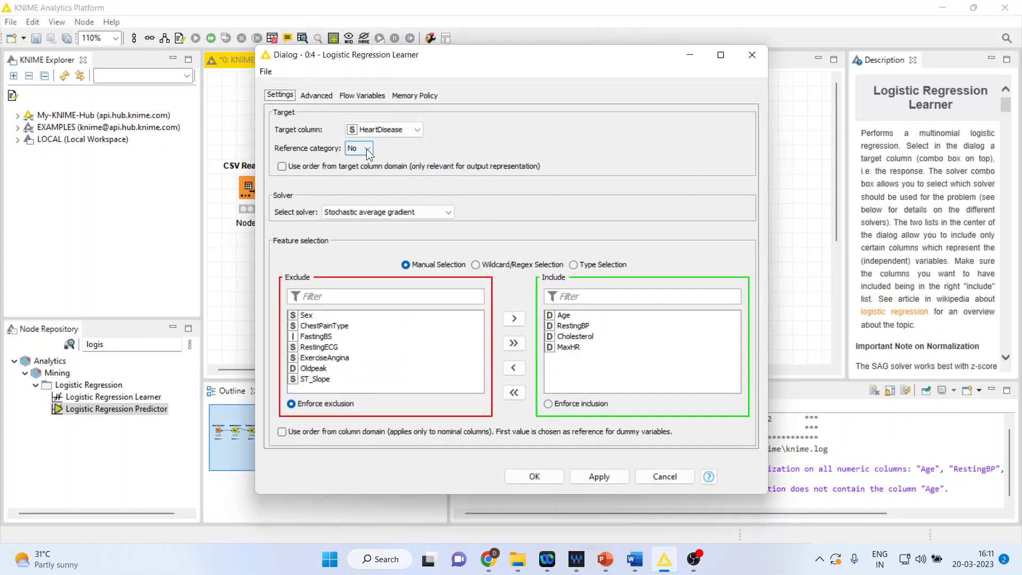
pyautogui.click(535, 478)
pyautogui.click(612, 322)
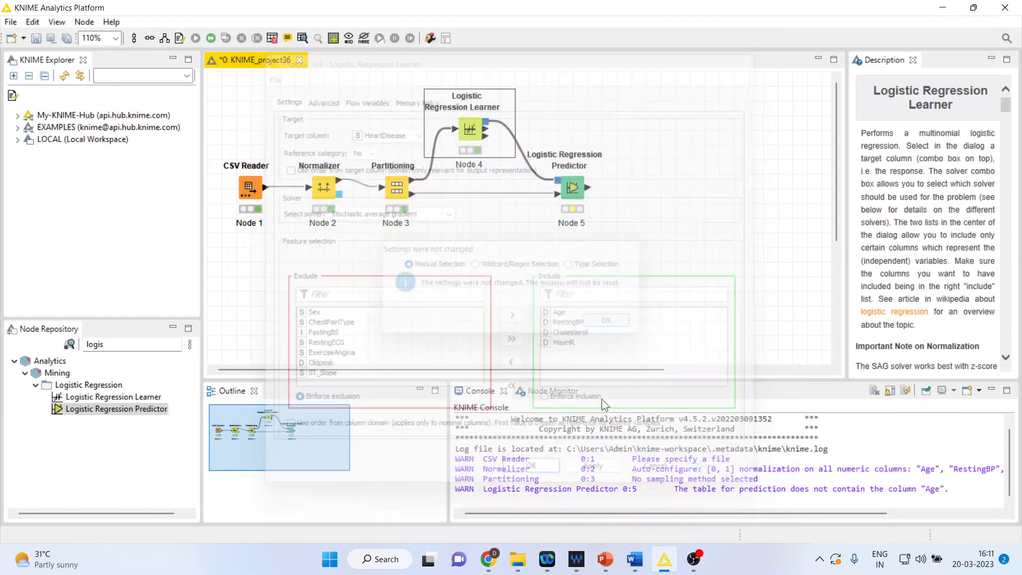
# Execute the Logistic Regression Predictor and open its Predicted data table in a maximized window.
pyautogui.rightClick(573, 192)
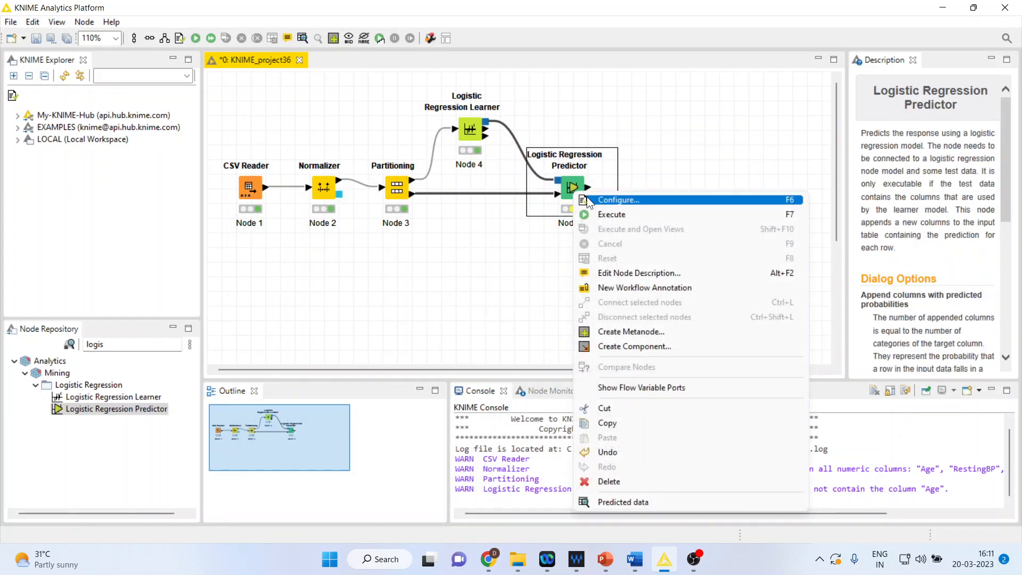
pyautogui.click(619, 216)
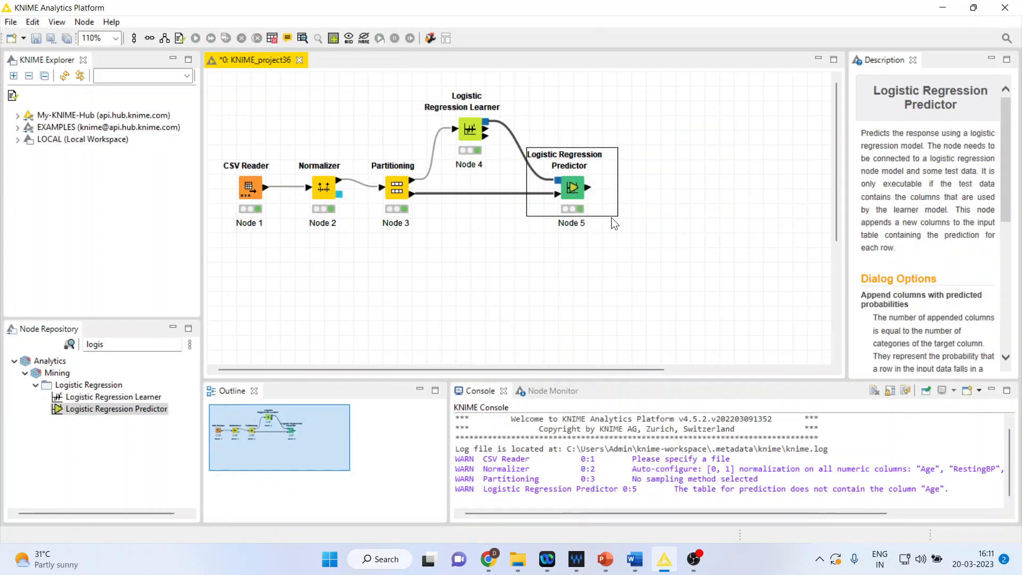
pyautogui.rightClick(568, 191)
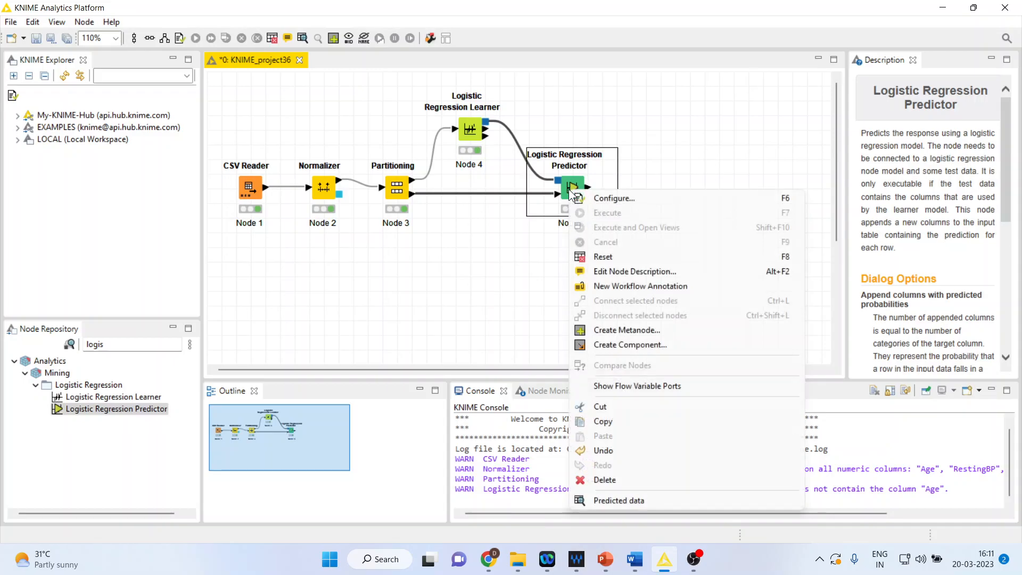
pyautogui.click(627, 500)
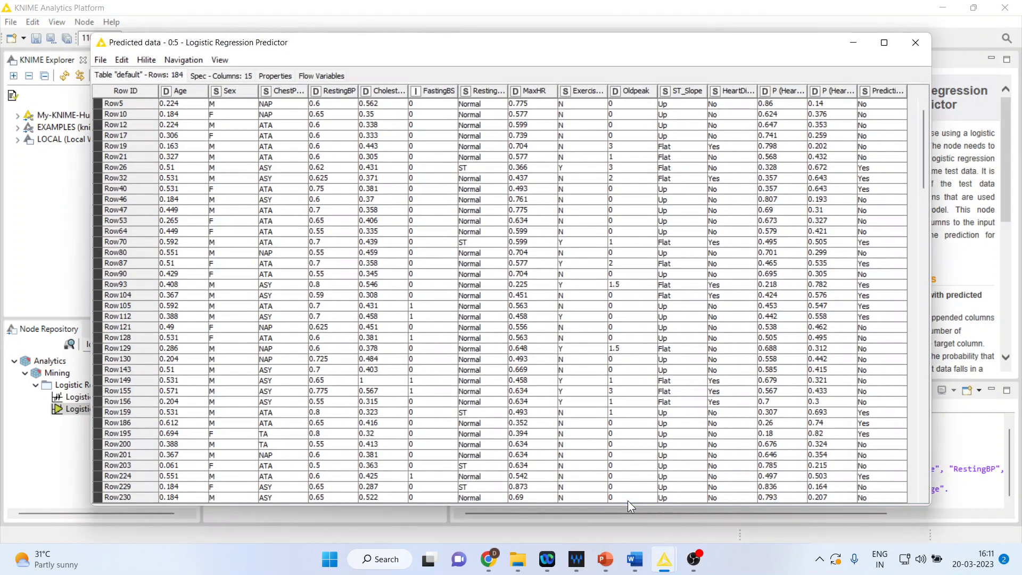
pyautogui.click(883, 43)
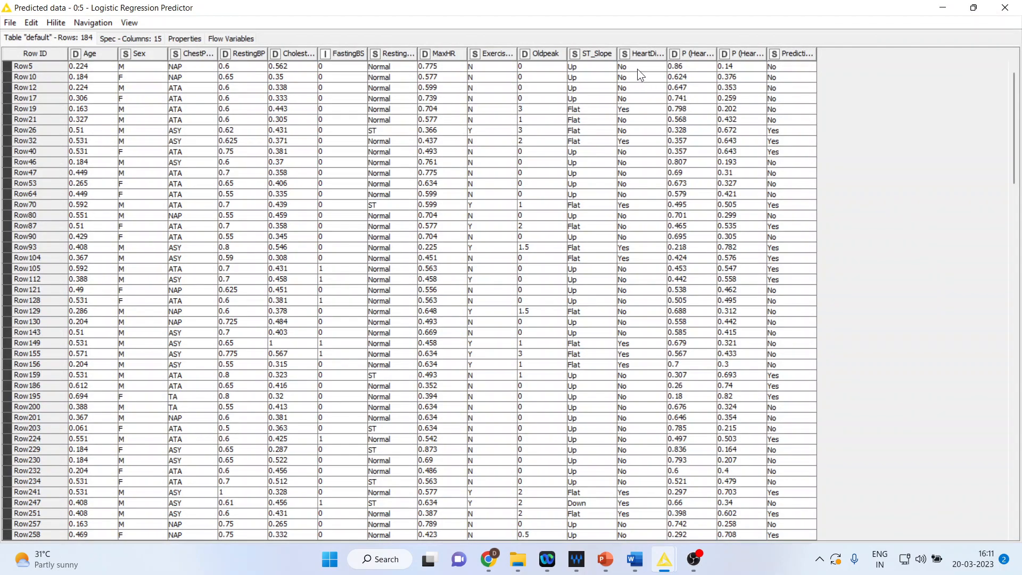
# Highlight the first rows of the HeartDisease column and of the Prediction column to compare actual with predicted classes.
pyautogui.moveTo(633, 64); pyautogui.dragTo(637, 269)
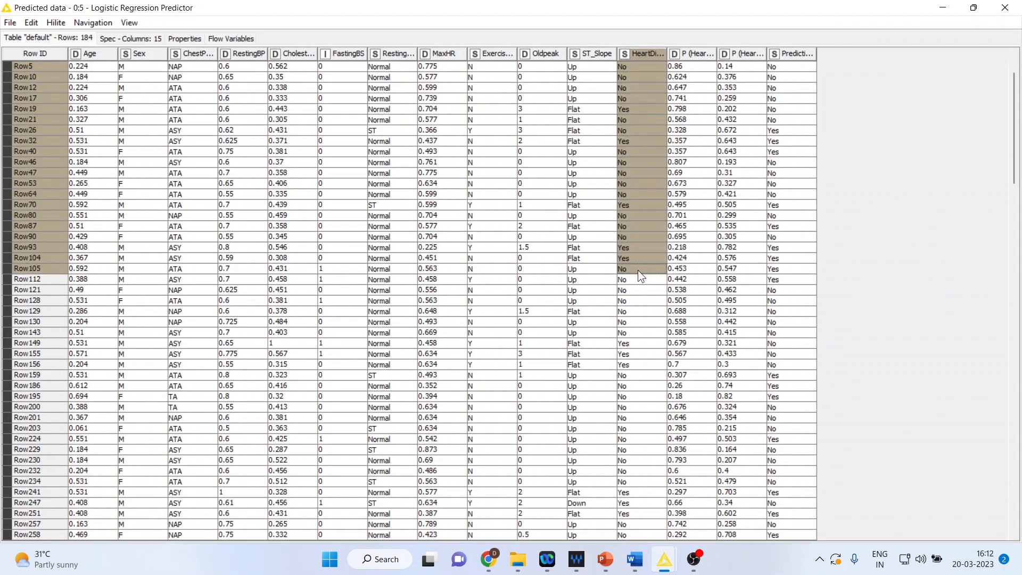
pyautogui.moveTo(784, 66); pyautogui.dragTo(794, 301)
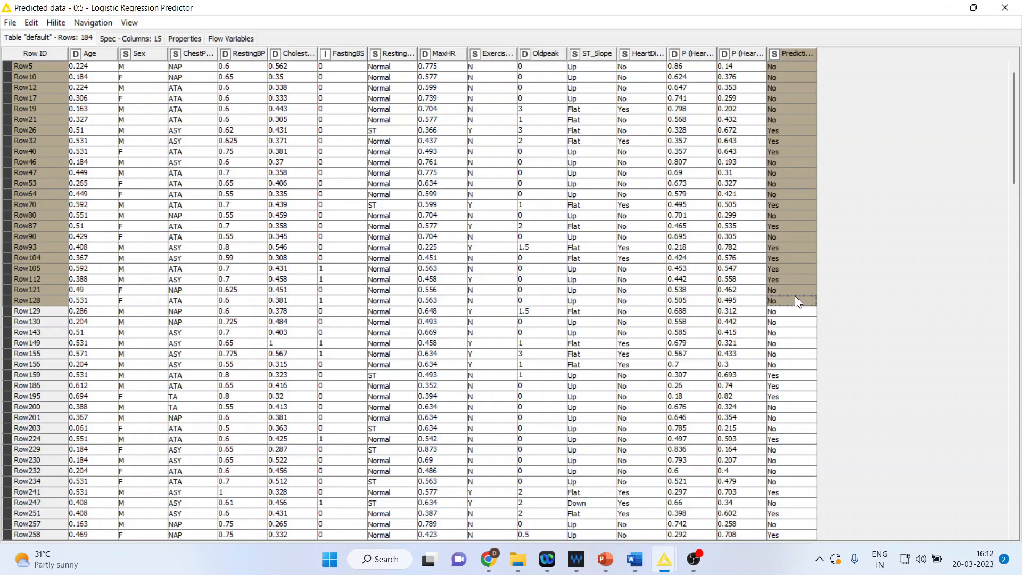
pyautogui.click(627, 69)
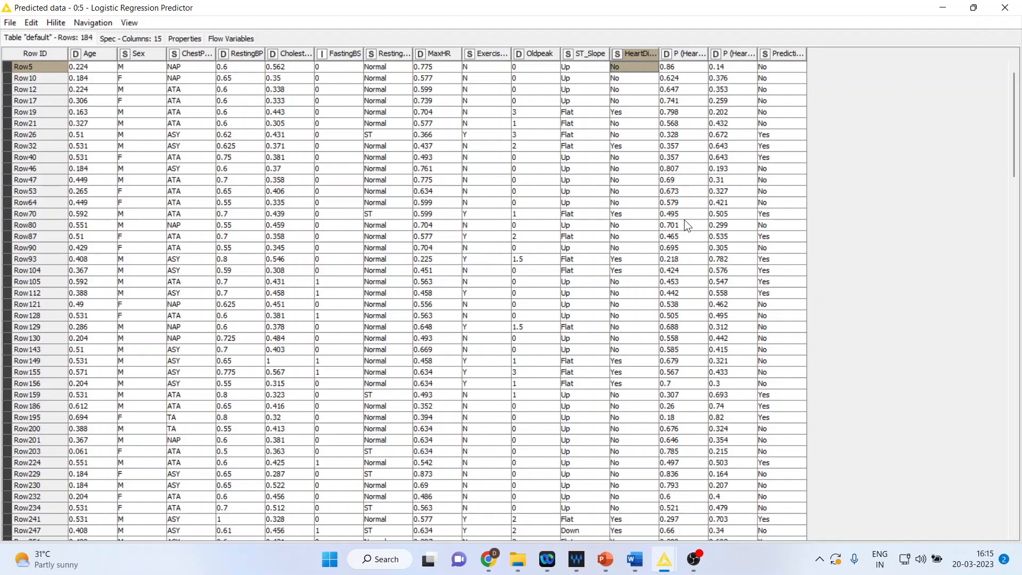
# Compare the HeartDisease and Prediction values for Row87 and Row149.
pyautogui.click(618, 236)
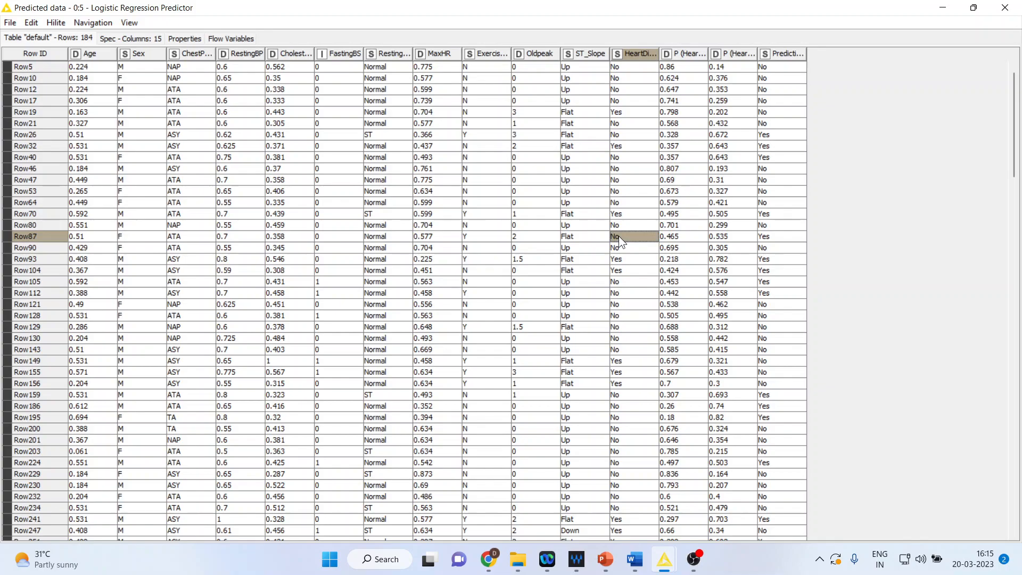
pyautogui.click(772, 235)
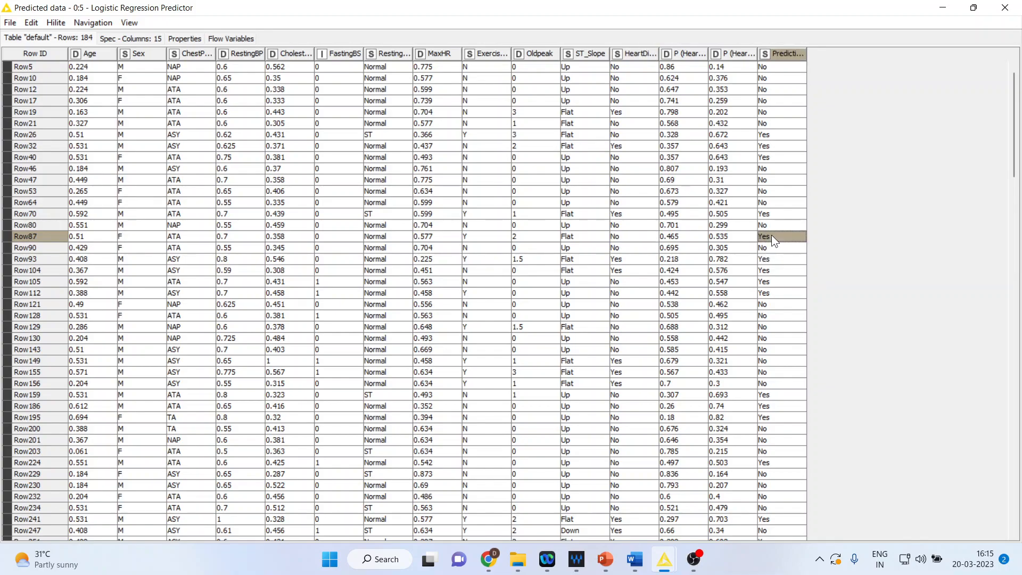
pyautogui.click(626, 362)
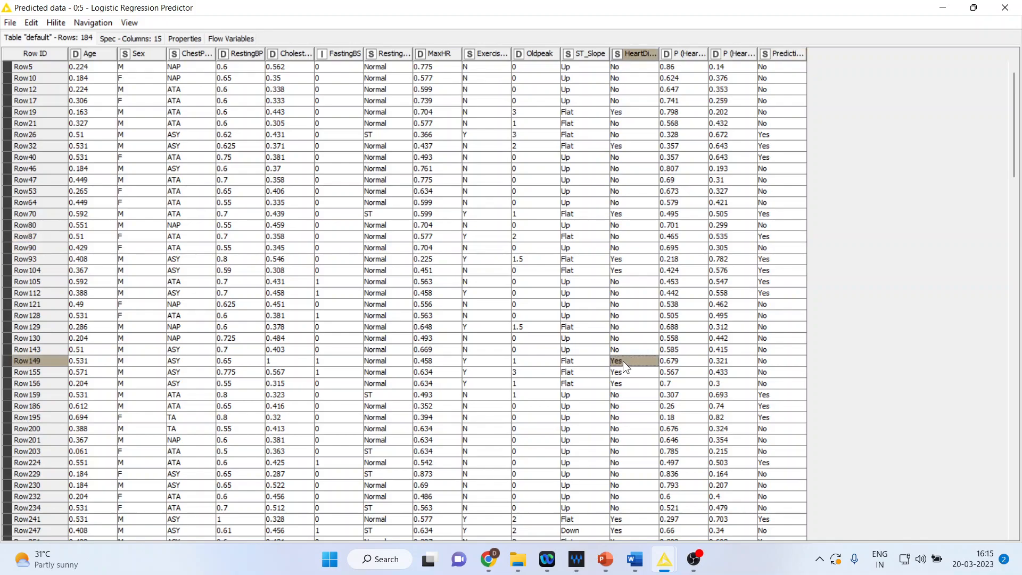
pyautogui.click(767, 362)
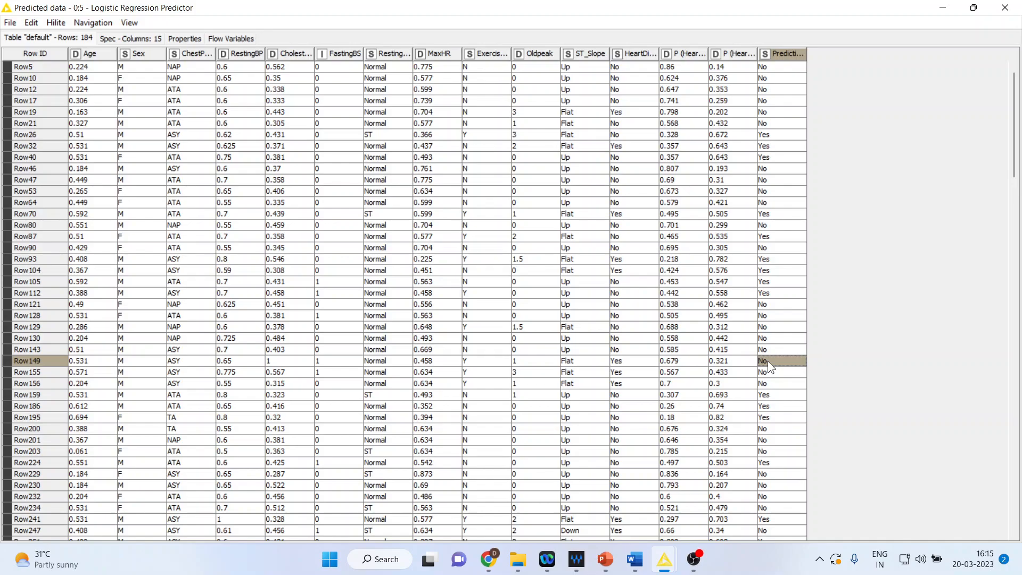
# Compare the HeartDisease and Prediction values for Row5 and Row32.
pyautogui.click(620, 68)
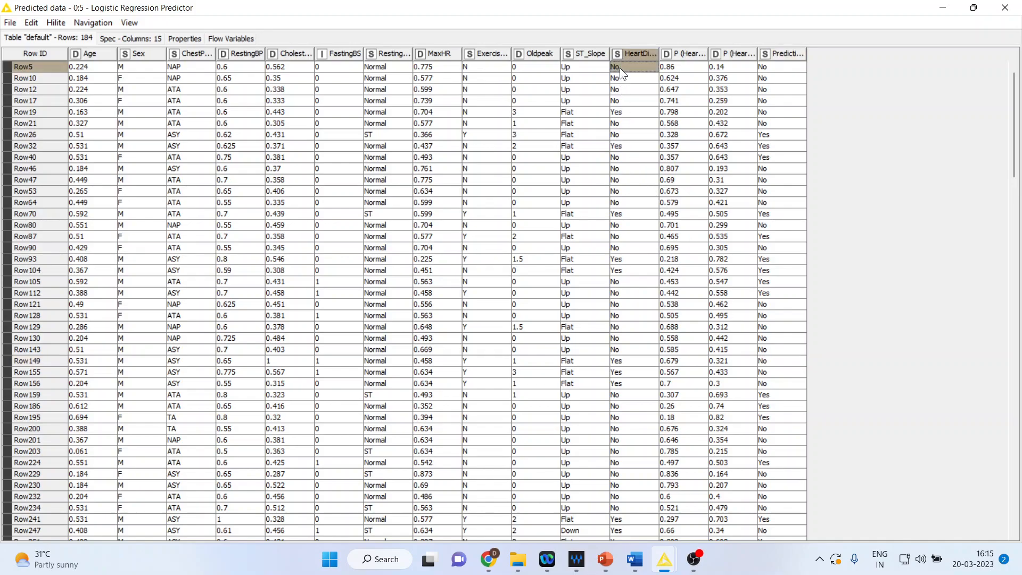
pyautogui.click(777, 68)
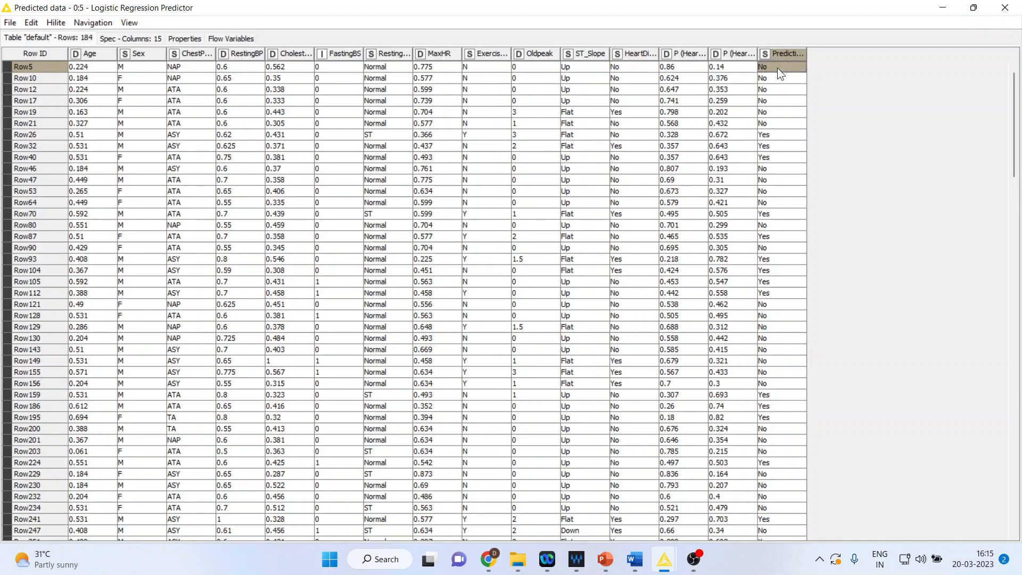
pyautogui.click(628, 65)
pyautogui.click(766, 65)
pyautogui.click(624, 144)
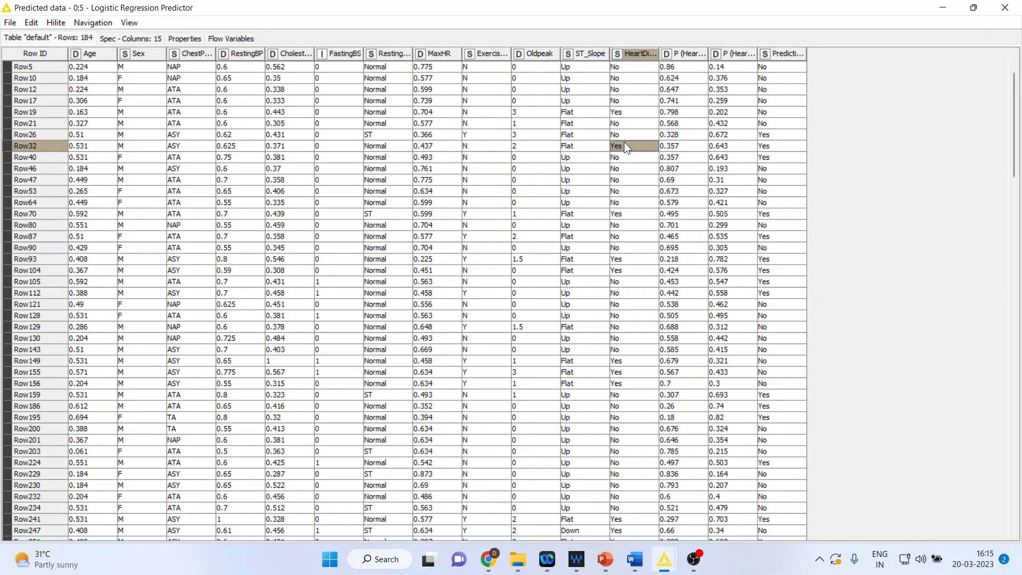
pyautogui.click(774, 148)
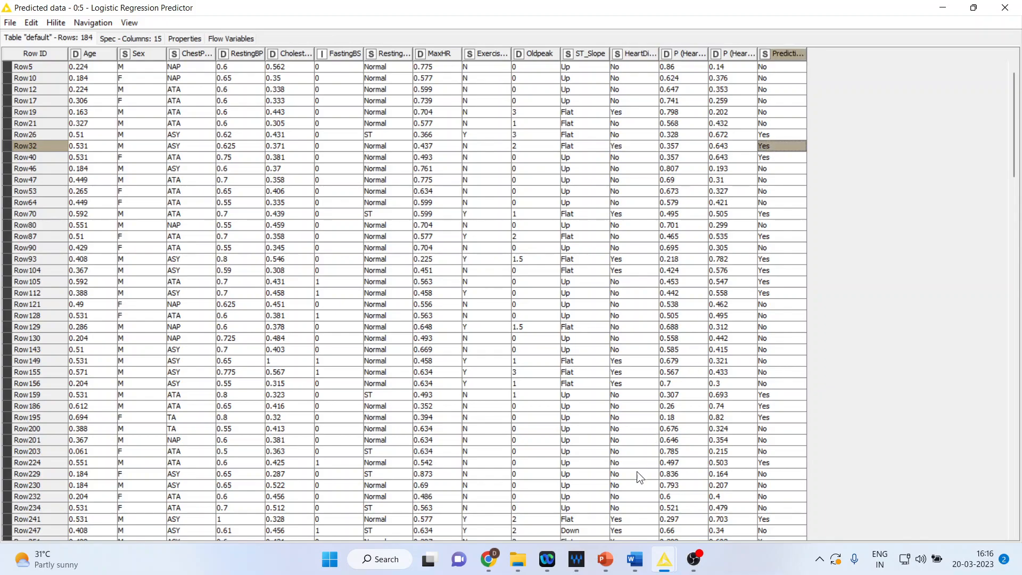
# Switch to the PowerPoint presentation and start the slide show from the covid/normal confusion matrix on slide 3.
pyautogui.moveTo(614, 551)
pyautogui.click(669, 519)
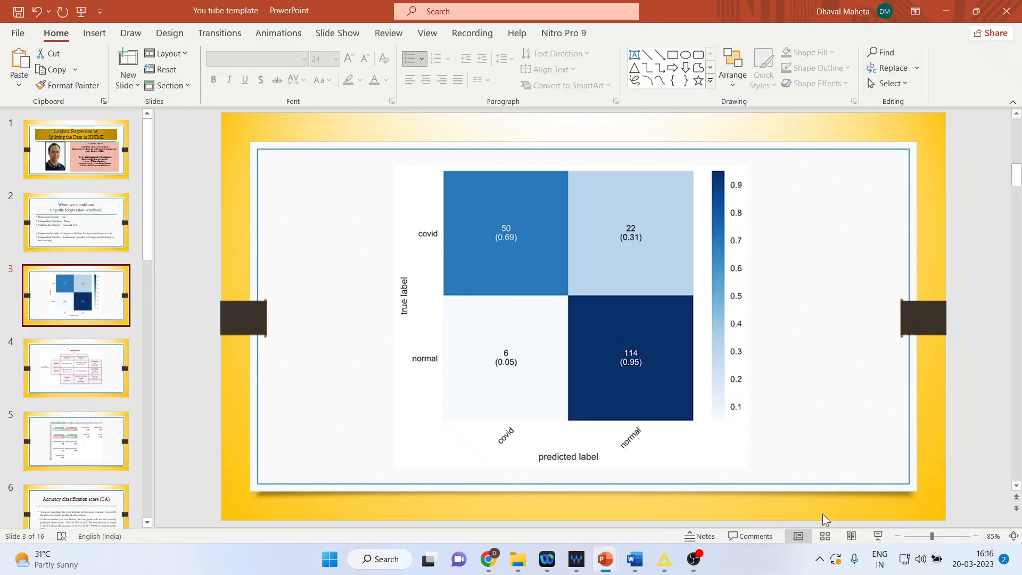
pyautogui.click(882, 535)
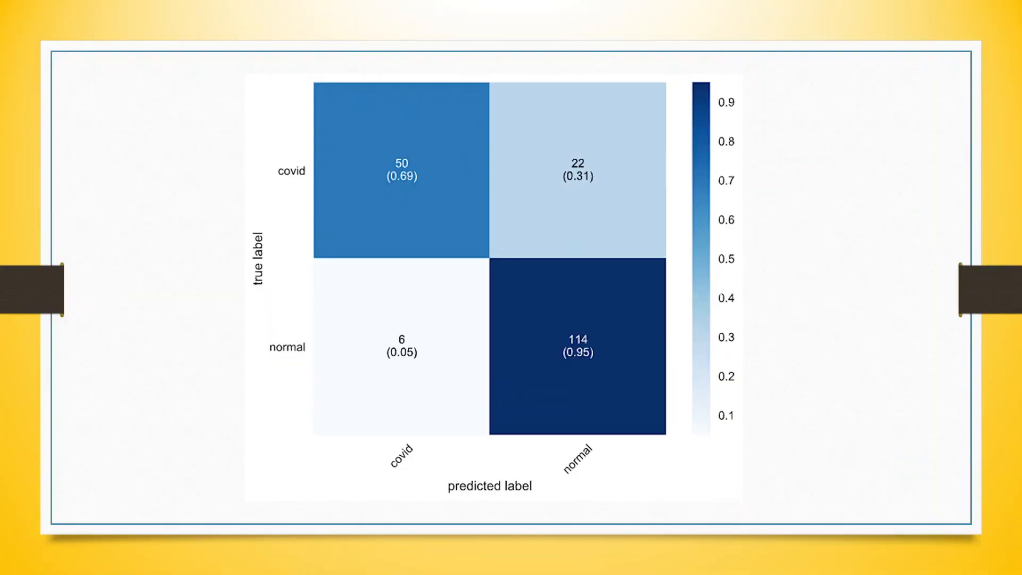